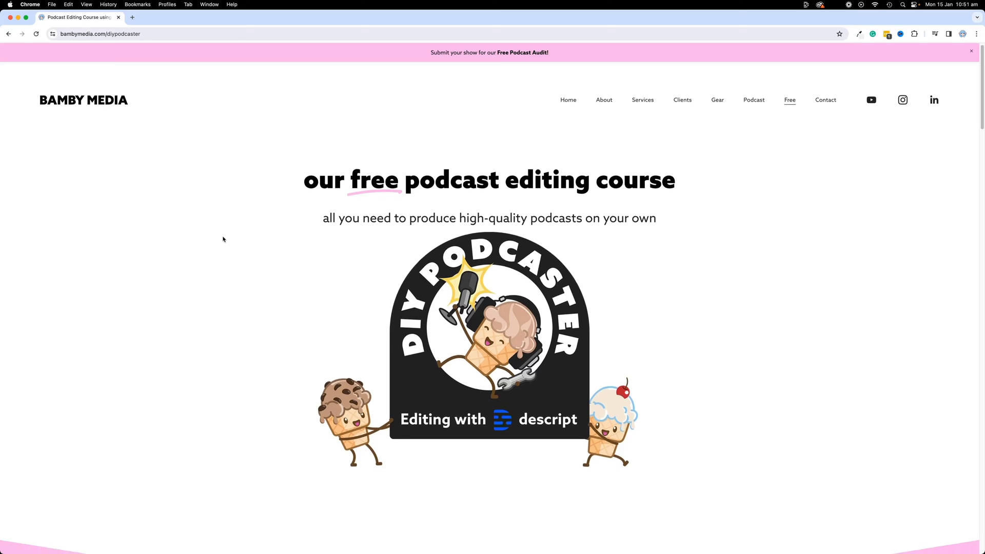
pyautogui.scroll(-2, 223, 239)
pyautogui.scroll(-2, 223, 239)
pyautogui.scroll(-2, 222, 240)
pyautogui.scroll(-2, 223, 242)
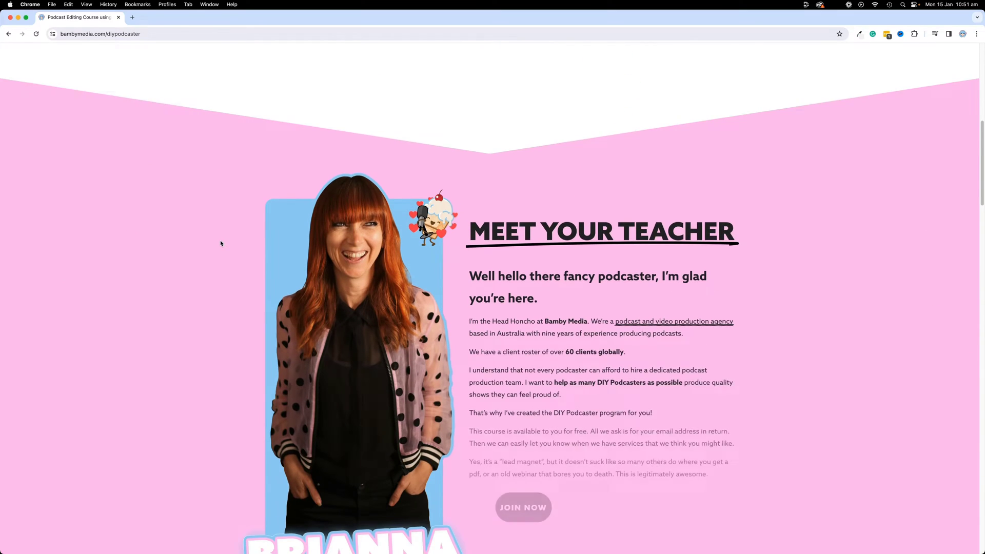
pyautogui.scroll(-1, 222, 241)
pyautogui.scroll(-1, 222, 243)
pyautogui.scroll(-2, 221, 244)
pyautogui.scroll(-4, 221, 245)
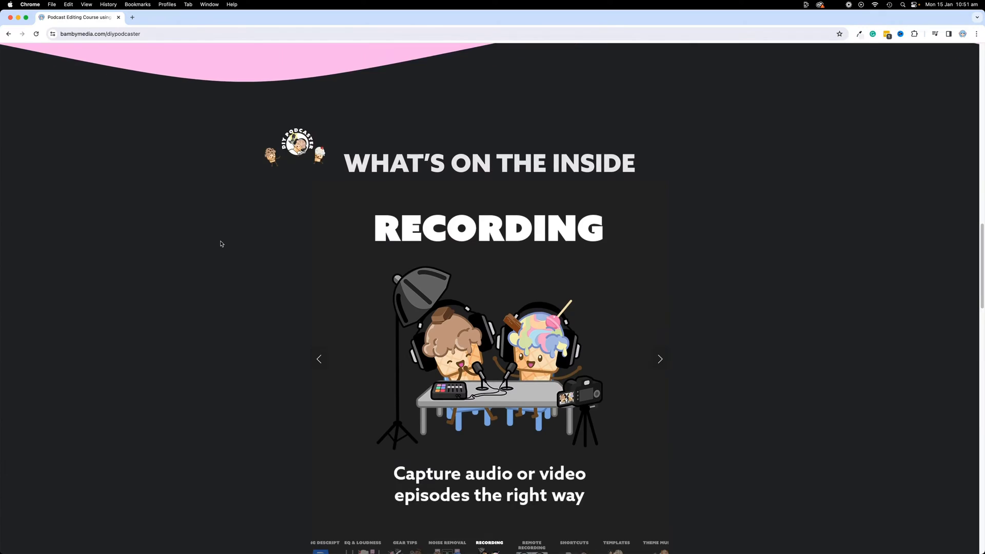
pyautogui.scroll(-1, 221, 244)
pyautogui.scroll(-1, 220, 244)
pyautogui.scroll(-4, 221, 245)
pyautogui.scroll(-3, 221, 244)
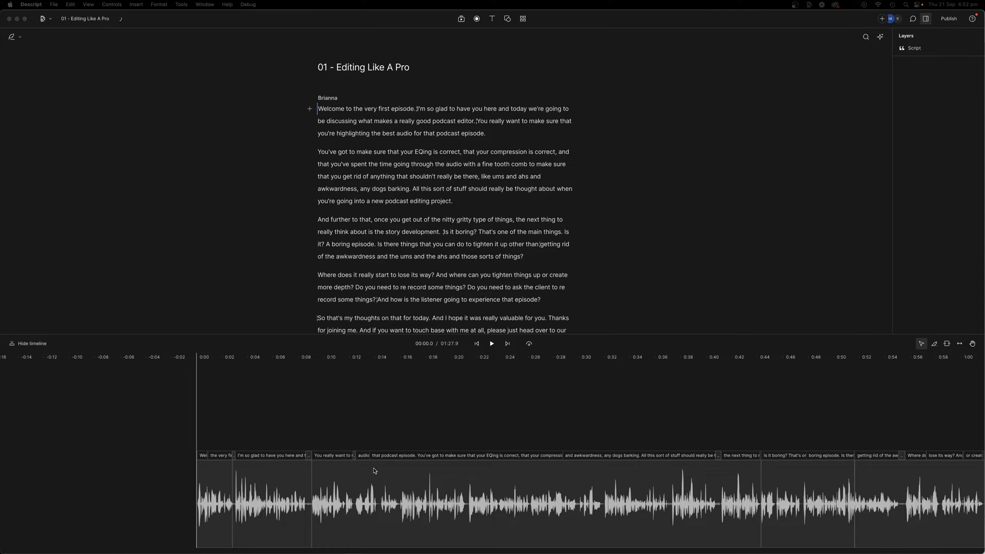
pyautogui.click(409, 489)
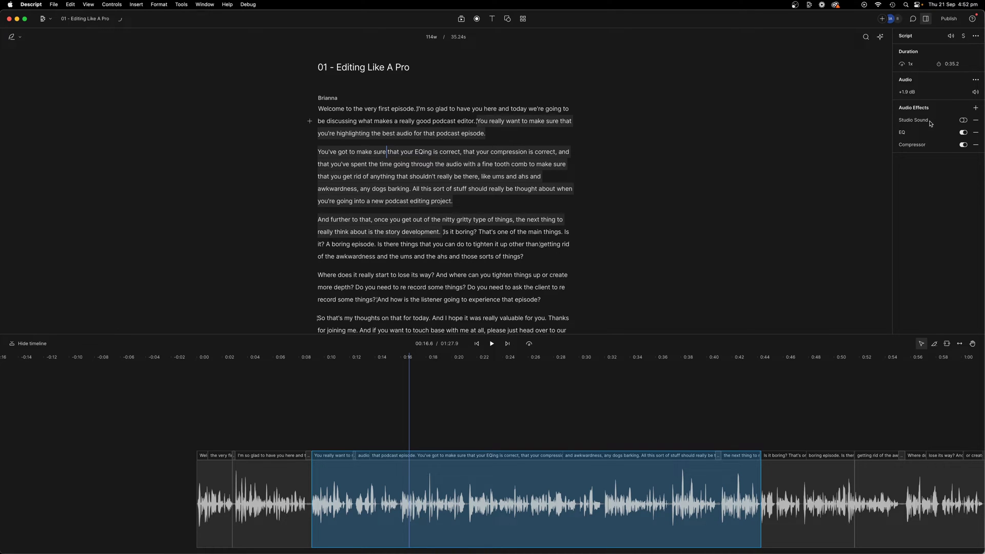
pyautogui.click(579, 403)
pyautogui.scroll(-3, 540, 426)
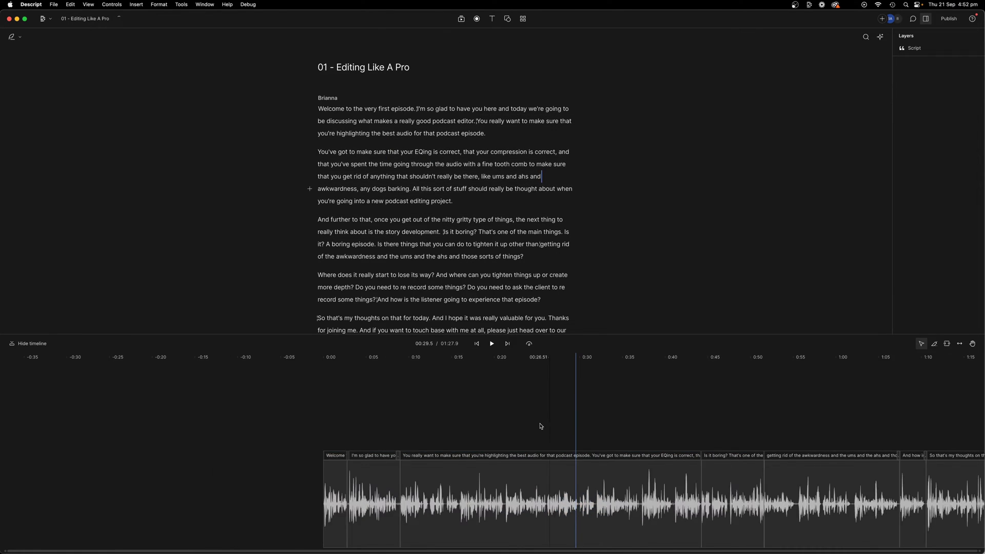
pyautogui.scroll(-3, 540, 425)
pyautogui.click(692, 498)
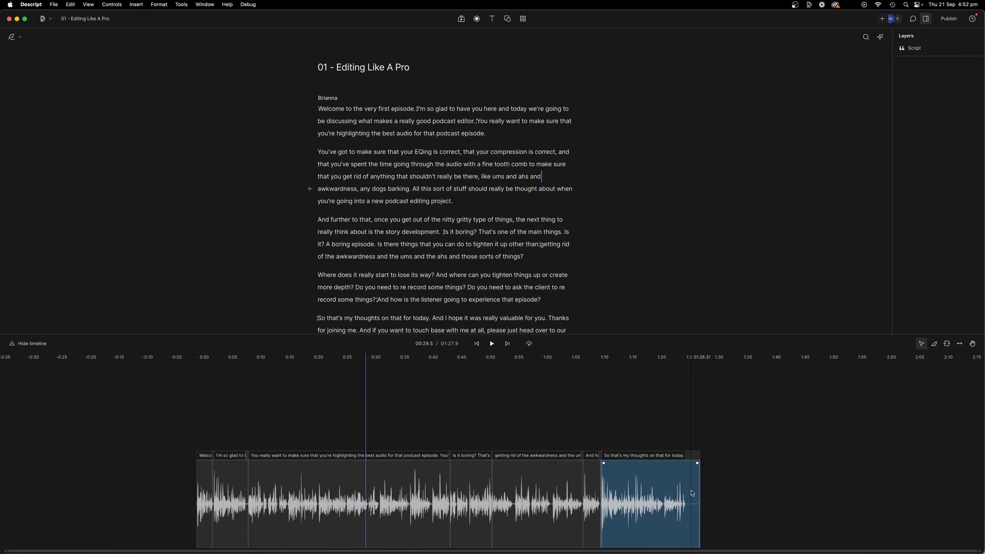
pyautogui.click(443, 493)
pyautogui.click(435, 443)
pyautogui.click(613, 463)
pyautogui.click(614, 441)
pyautogui.click(478, 344)
pyautogui.scroll(5, 231, 438)
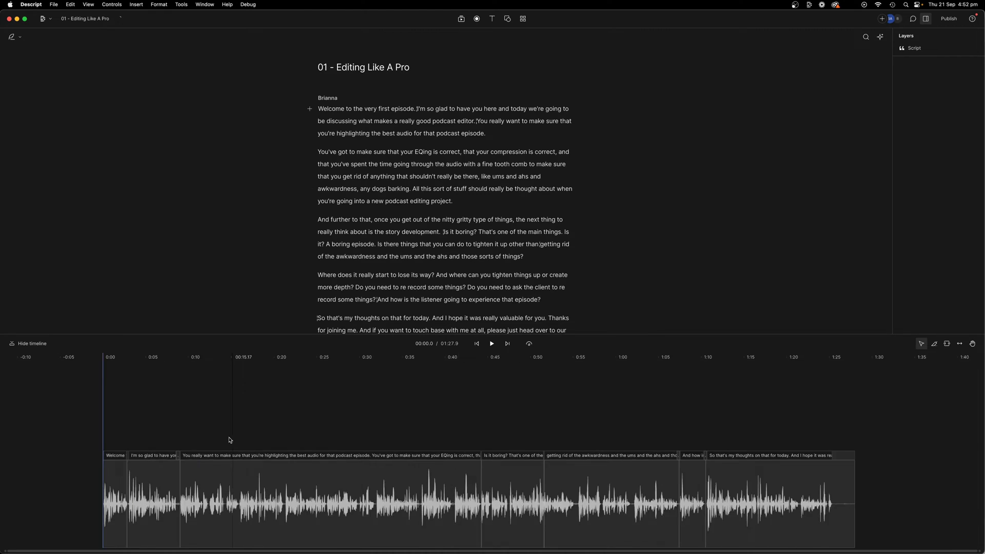
pyautogui.scroll(2, 190, 462)
pyautogui.scroll(1, 185, 474)
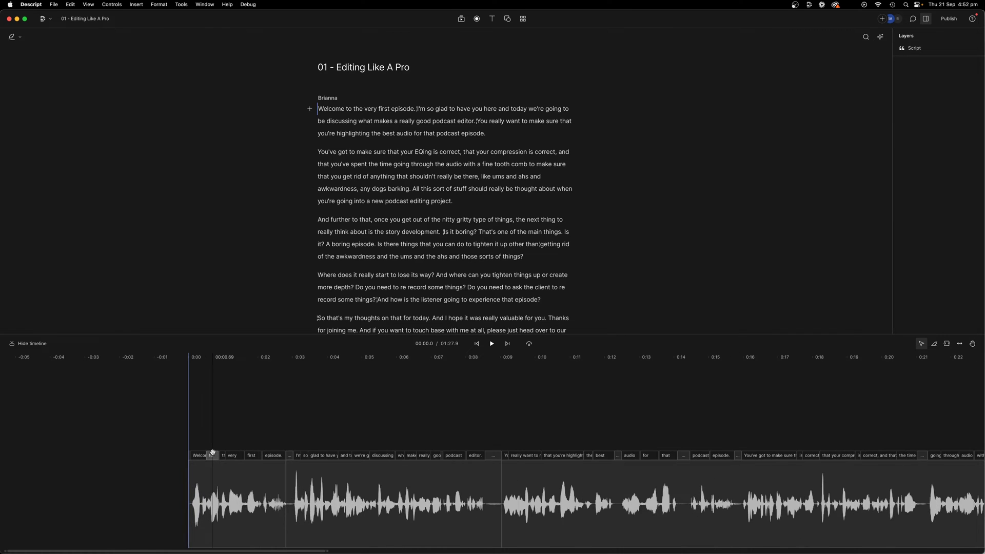
pyautogui.scroll(1, 173, 492)
pyautogui.scroll(2, 165, 512)
pyautogui.scroll(1, 170, 509)
pyautogui.click(185, 505)
pyautogui.scroll(2, 202, 499)
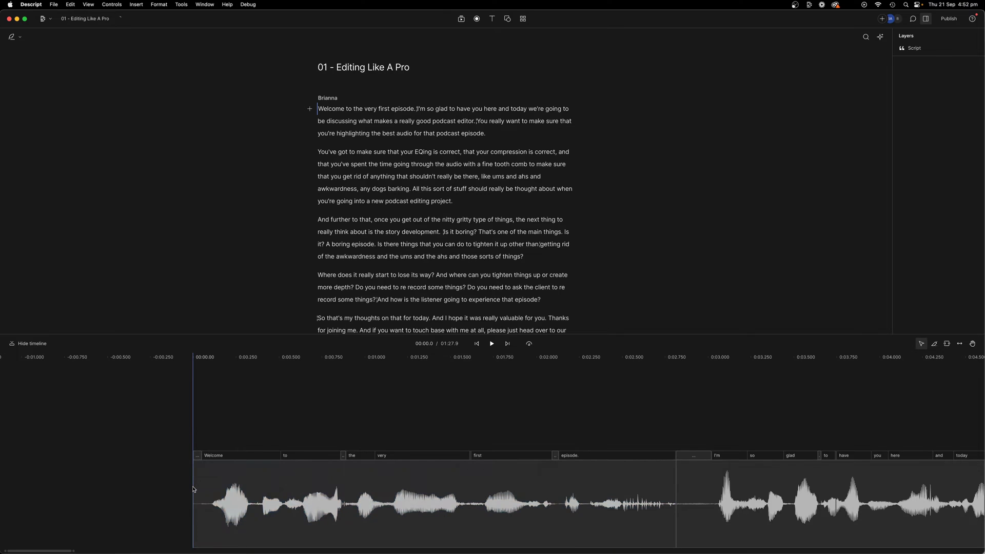
# Insert a gap clip before the opening Welcome line
pyautogui.rightClick(194, 487)
pyautogui.rightClick(203, 471)
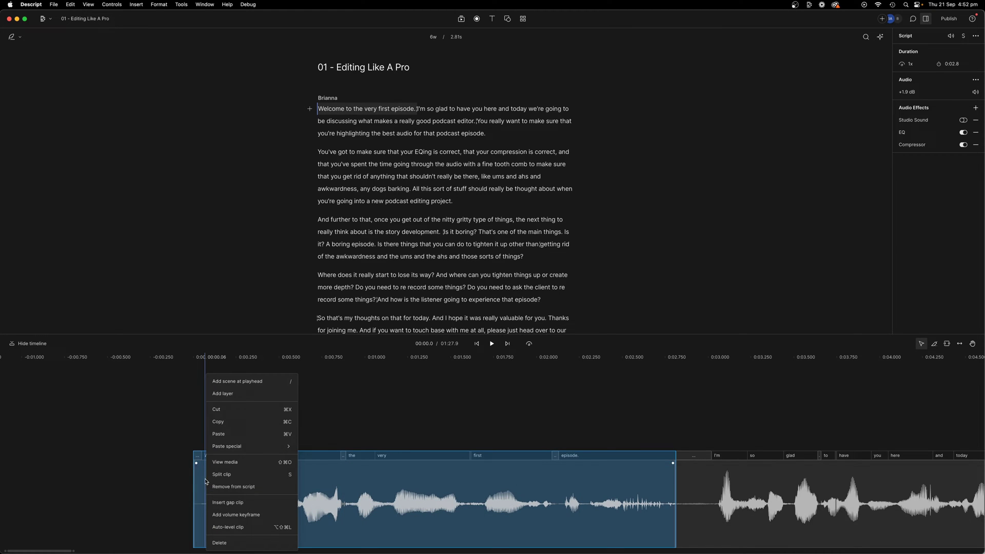
pyautogui.click(242, 503)
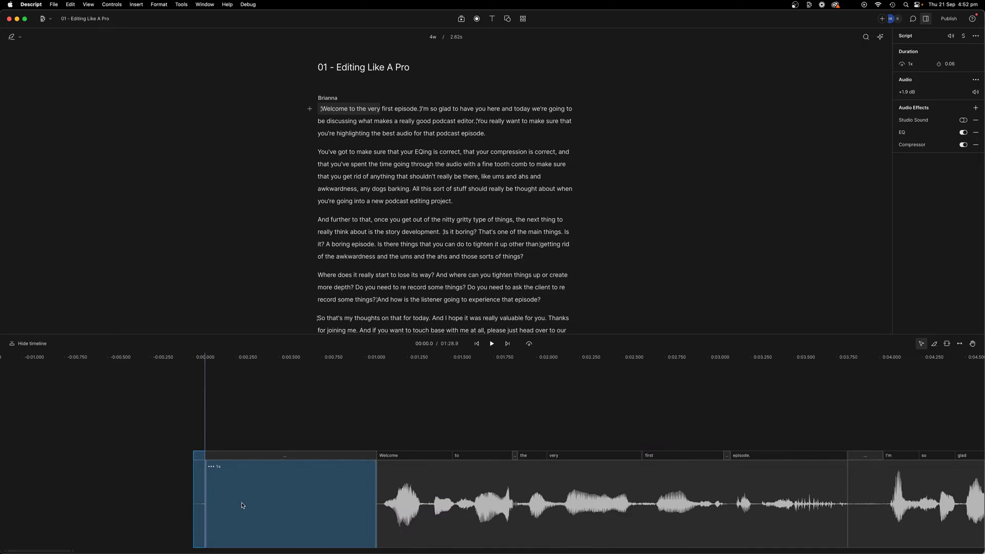
# Stretch the opening gap clip to 27.50 seconds
pyautogui.click(200, 515)
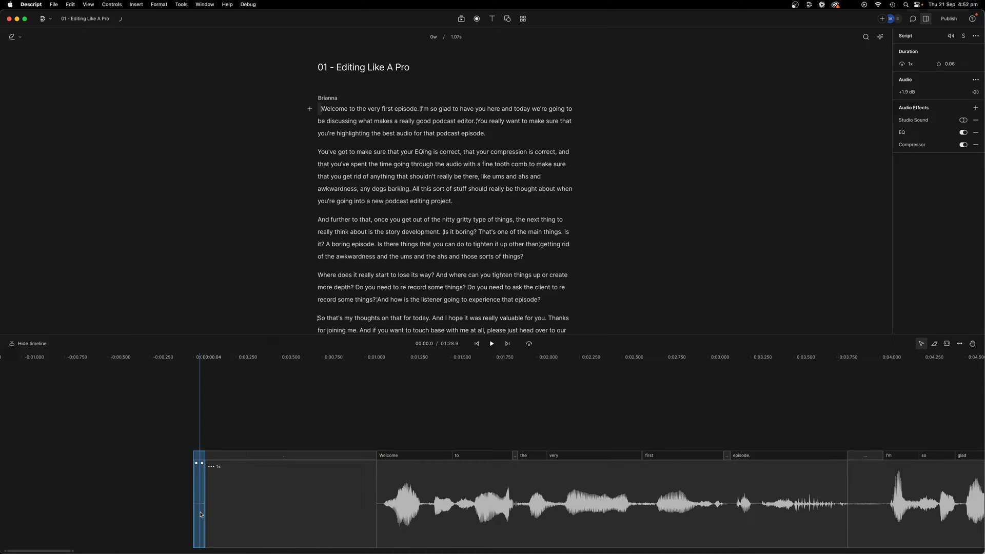
pyautogui.moveTo(200, 515); pyautogui.dragTo(206, 511)
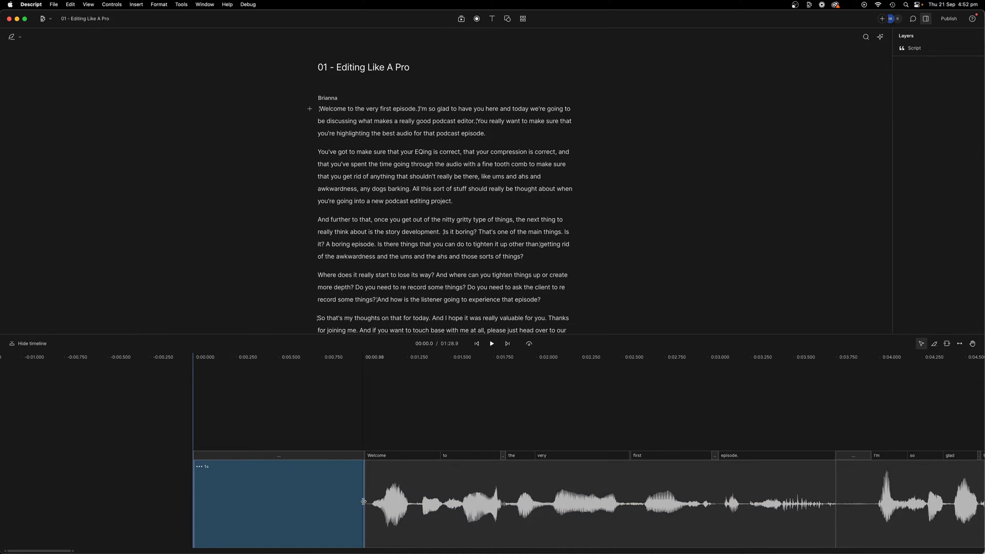
pyautogui.moveTo(364, 502); pyautogui.dragTo(866, 474)
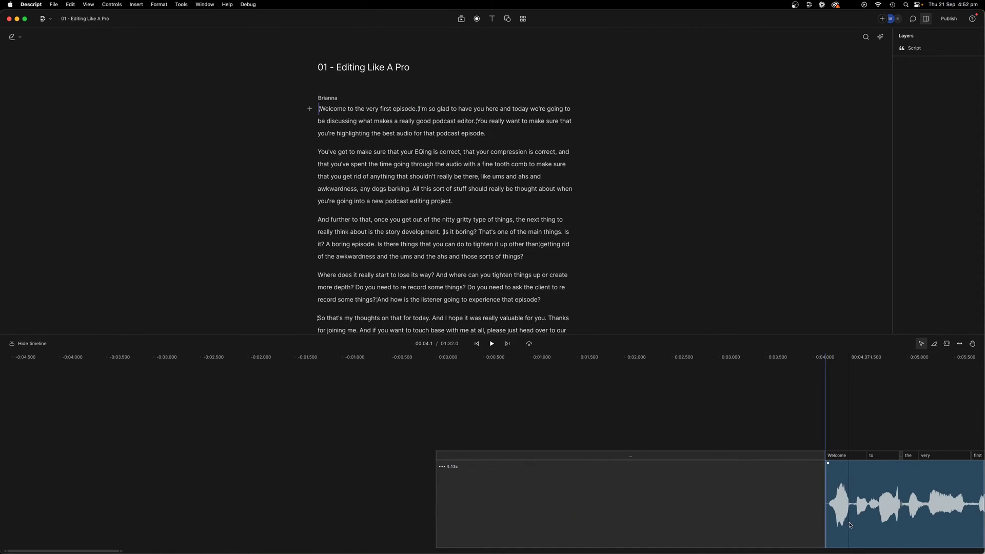
pyautogui.moveTo(866, 473)
pyautogui.mouseDown()
pyautogui.moveTo(521, 498)
pyautogui.moveTo(735, 476)
pyautogui.mouseUp()
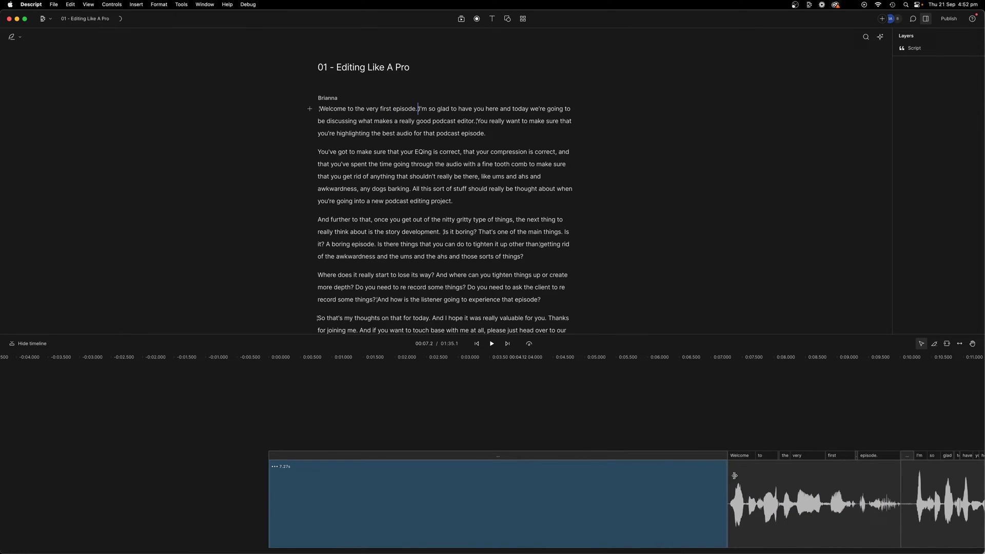
pyautogui.moveTo(735, 476); pyautogui.dragTo(570, 501)
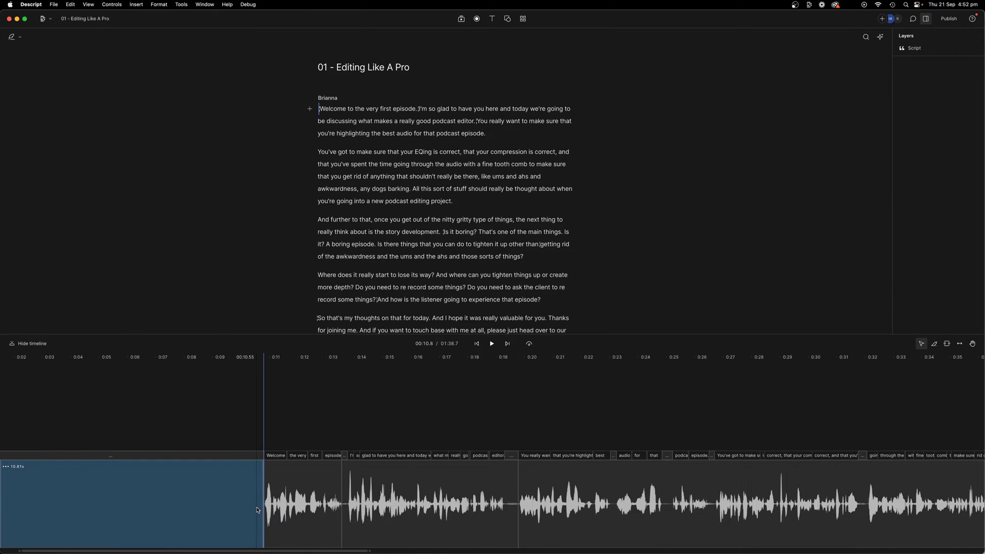
pyautogui.moveTo(264, 502); pyautogui.dragTo(723, 466)
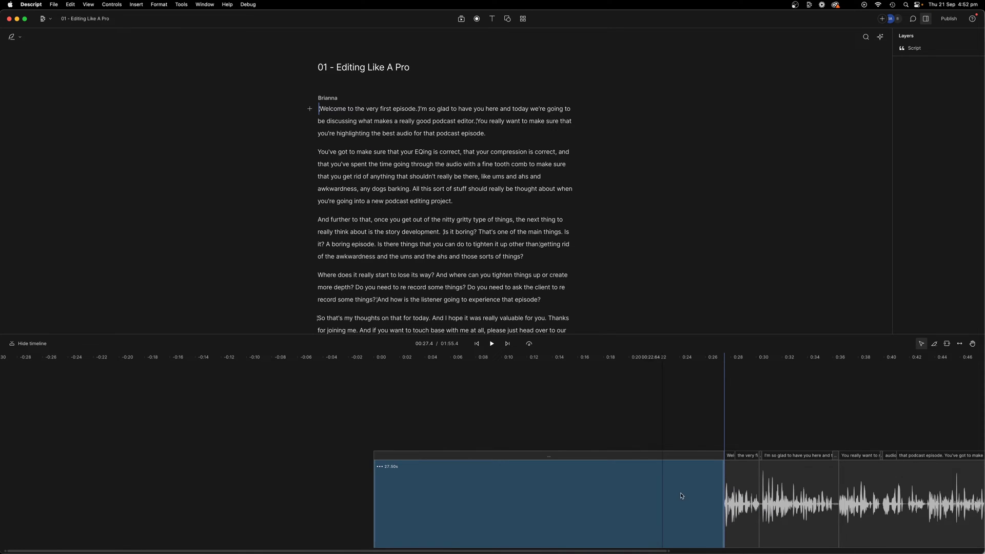
pyautogui.moveTo(723, 465); pyautogui.dragTo(726, 494)
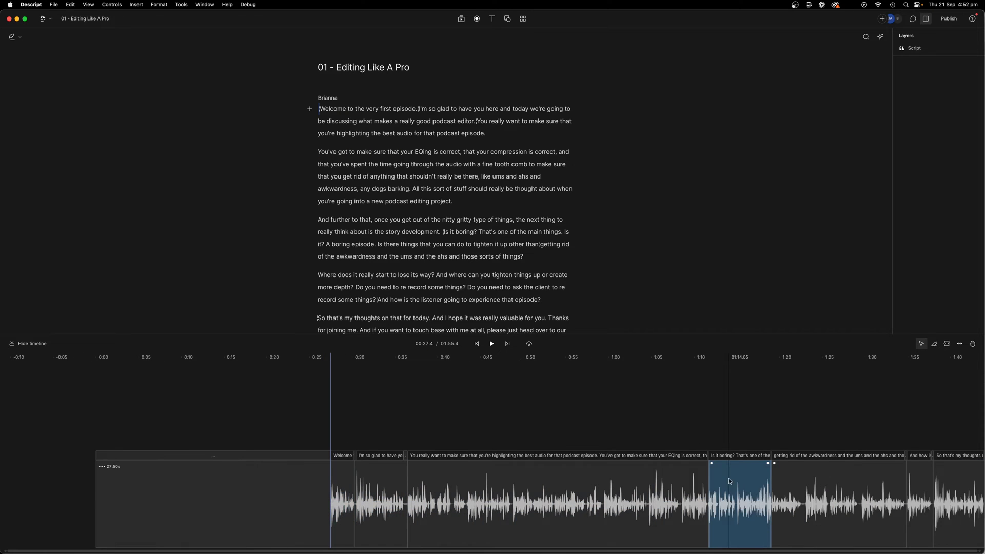
pyautogui.hscroll(5, 754, 491)
pyautogui.hscroll(3, 755, 490)
pyautogui.scroll(2, 769, 489)
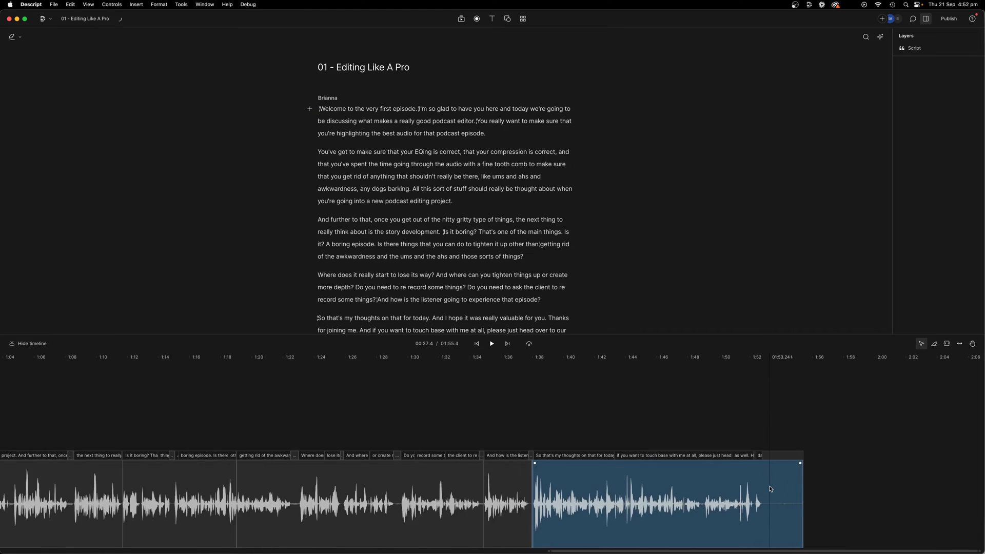
pyautogui.scroll(2, 766, 485)
pyautogui.scroll(2, 763, 481)
pyautogui.scroll(2, 757, 475)
# Insert a gap clip after the closing words, then delete it
pyautogui.click(758, 474)
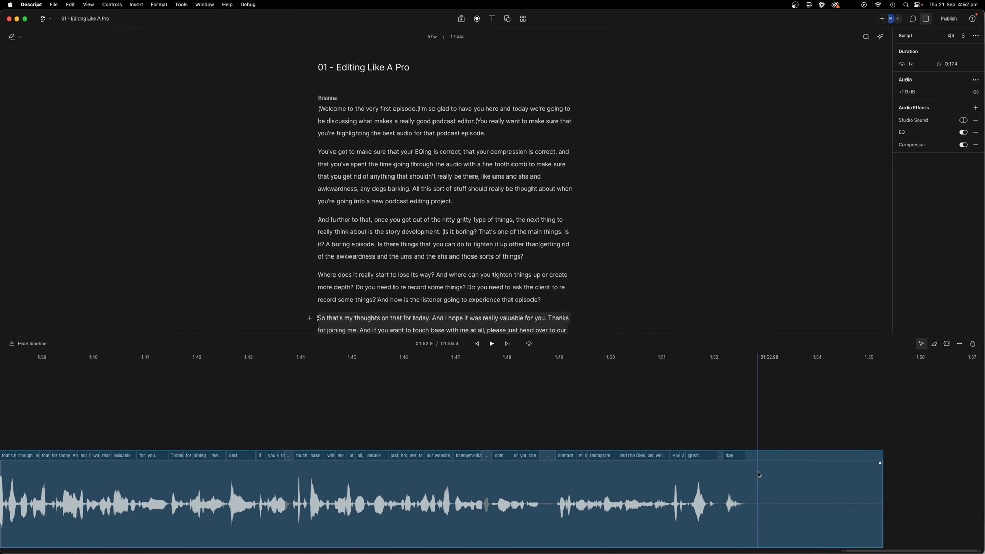
pyautogui.rightClick(780, 475)
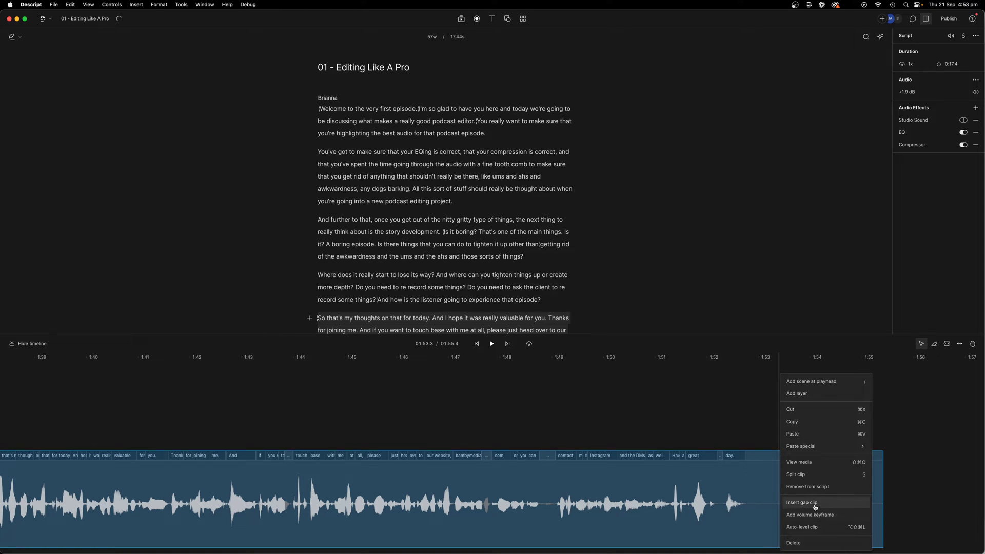
pyautogui.click(813, 502)
pyautogui.click(873, 505)
pyautogui.press('Delete')
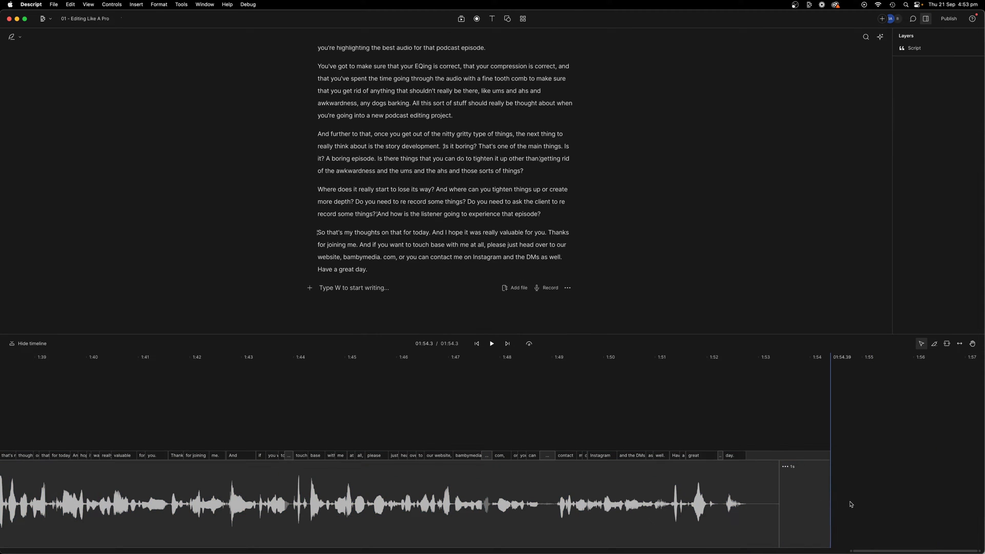
# Trim the final clip and extend the closing silence, bringing the episode to 2:29.3
pyautogui.moveTo(779, 505)
pyautogui.mouseDown()
pyautogui.moveTo(746, 505)
pyautogui.moveTo(917, 504)
pyautogui.mouseUp()
pyautogui.click(798, 505)
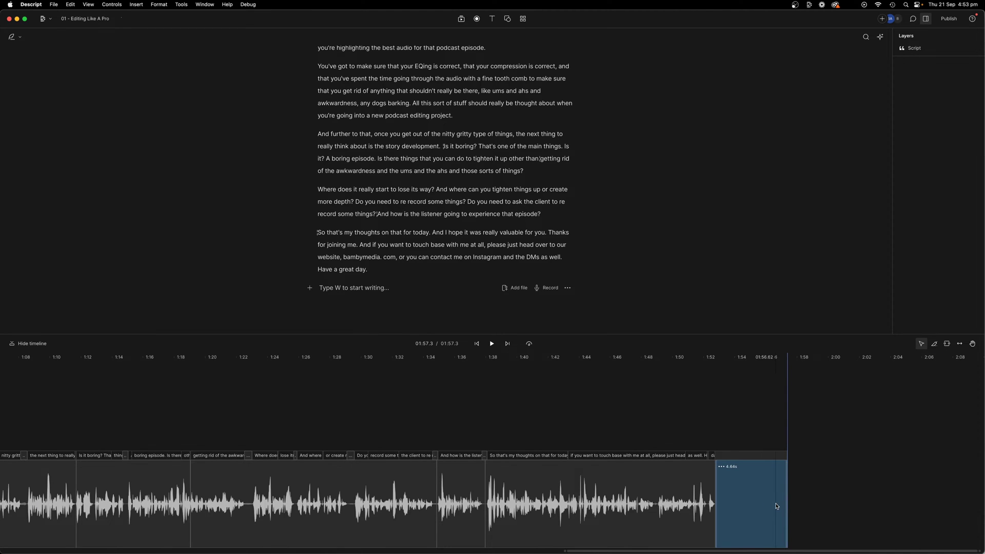
pyautogui.moveTo(786, 502); pyautogui.dragTo(789, 502)
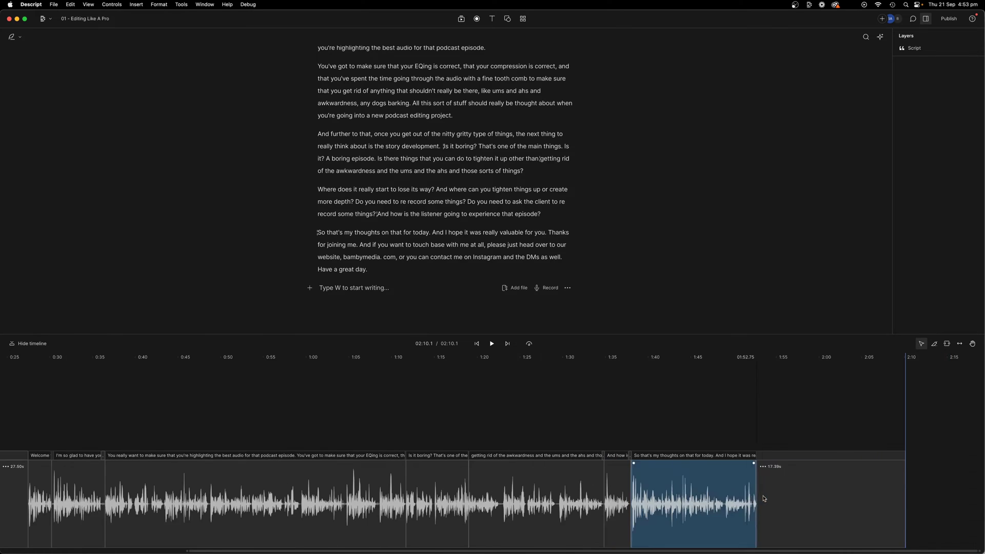
pyautogui.moveTo(790, 502); pyautogui.dragTo(953, 502)
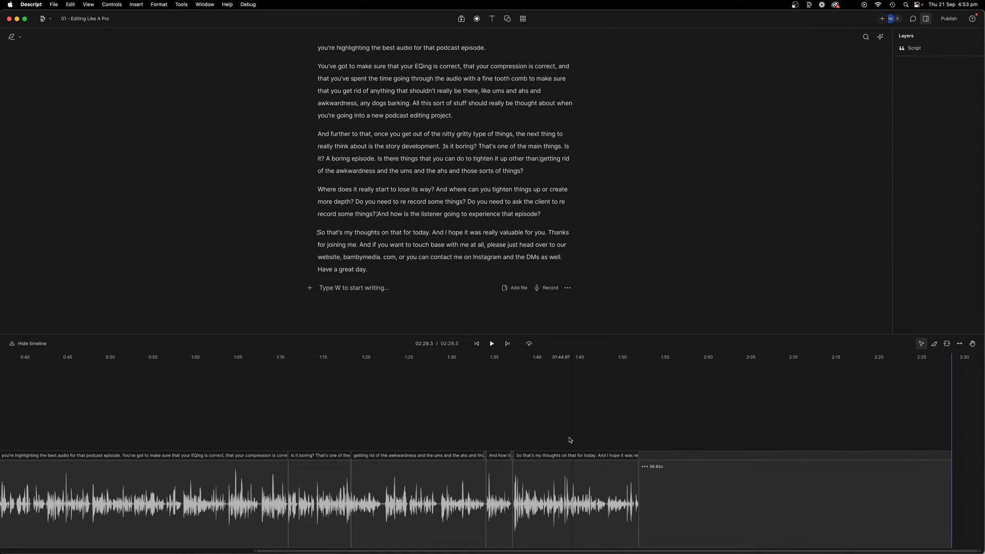
# Return to the episode start and open the Podcast Editor Pro template folder
pyautogui.click(477, 345)
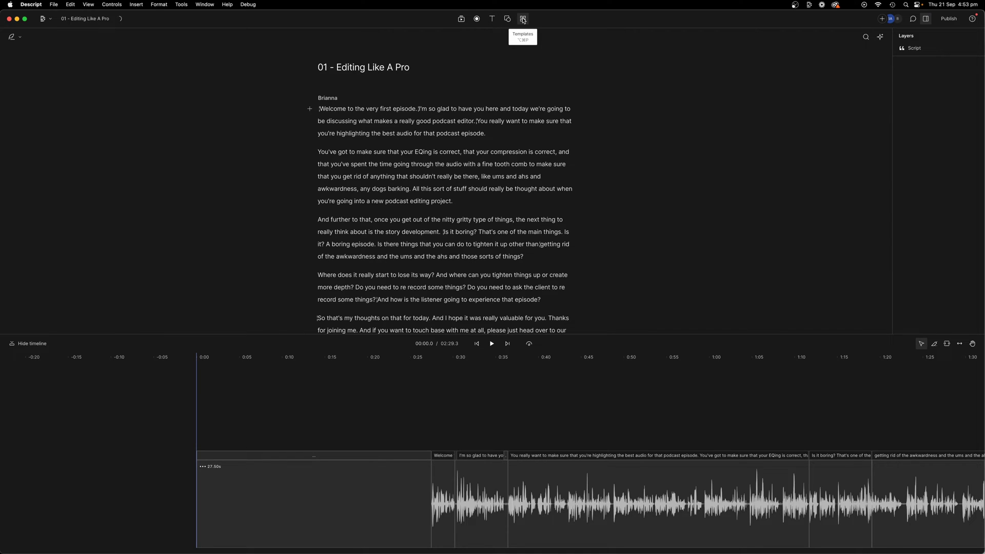
pyautogui.click(524, 19)
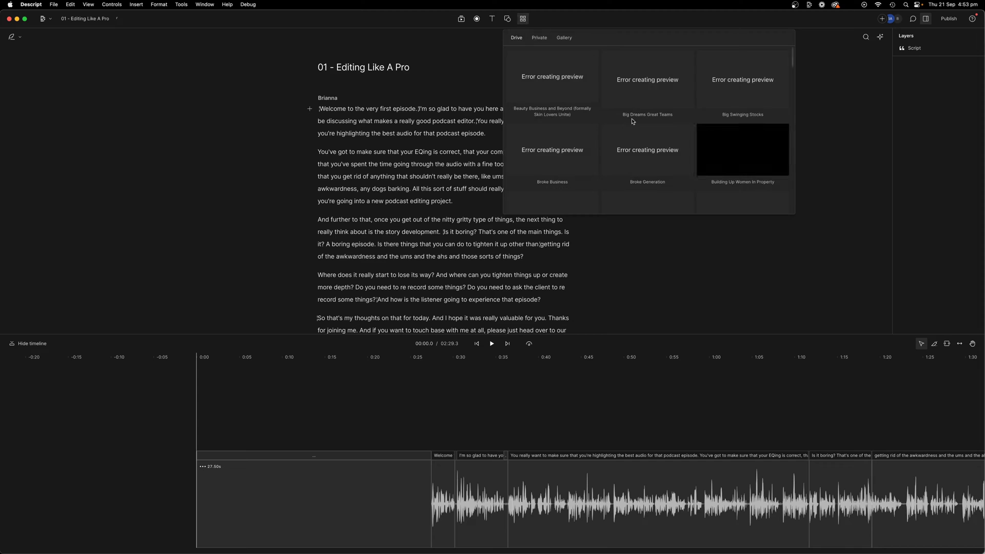
pyautogui.scroll(-2, 616, 165)
pyautogui.scroll(-1, 616, 155)
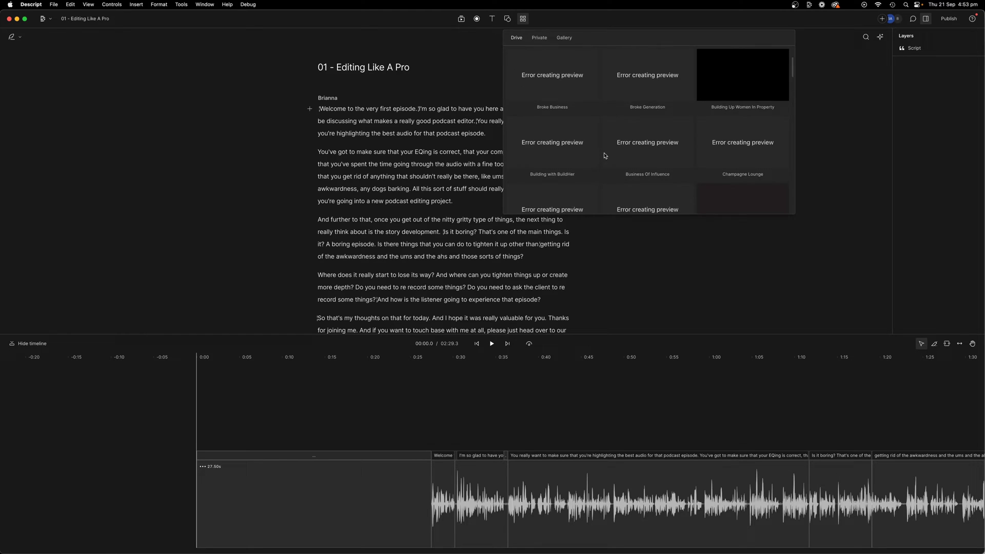
pyautogui.scroll(-2, 596, 164)
pyautogui.scroll(-2, 595, 163)
pyautogui.scroll(-1, 595, 164)
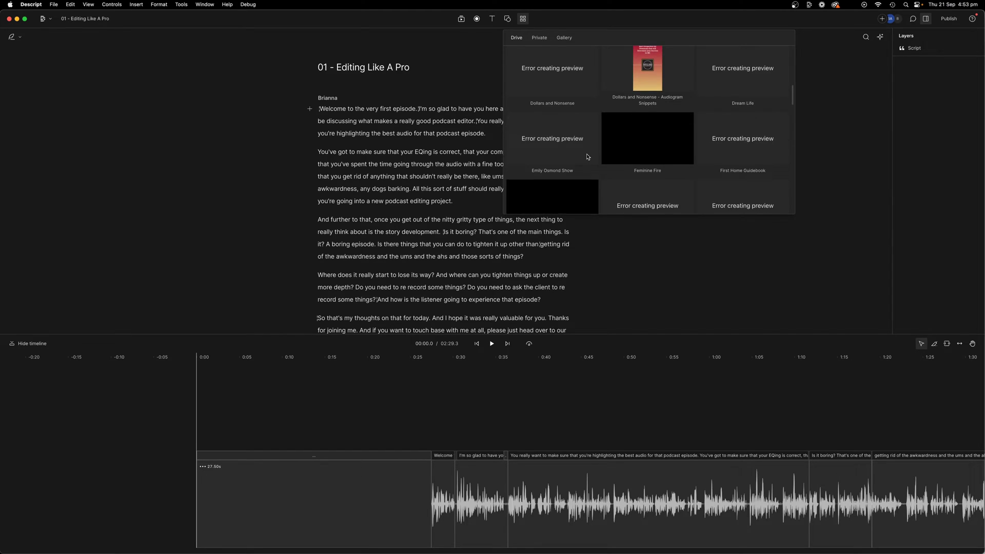
pyautogui.scroll(-1, 594, 164)
pyautogui.scroll(-1, 616, 161)
pyautogui.scroll(-2, 639, 158)
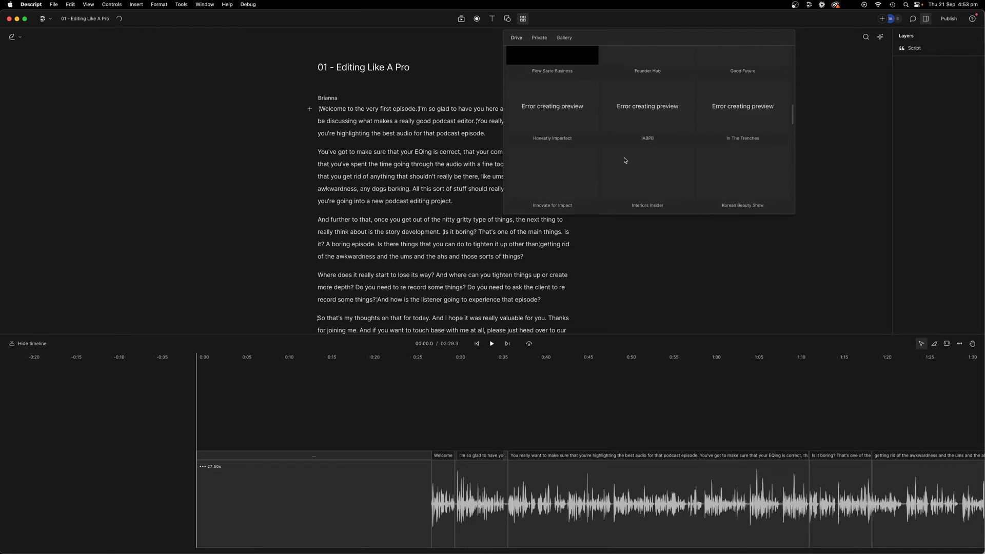
pyautogui.scroll(-1, 612, 152)
pyautogui.scroll(-1, 627, 143)
pyautogui.scroll(-1, 643, 133)
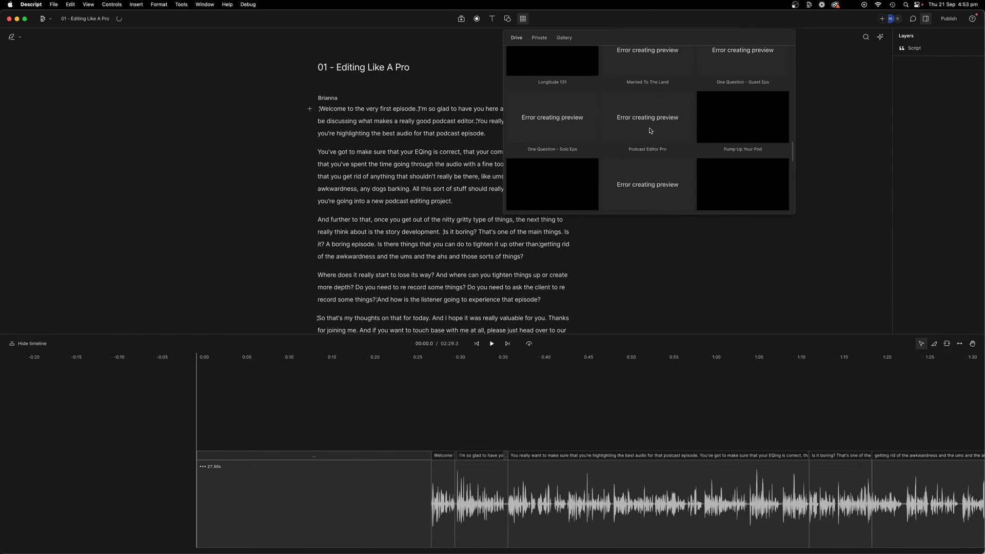
pyautogui.click(649, 130)
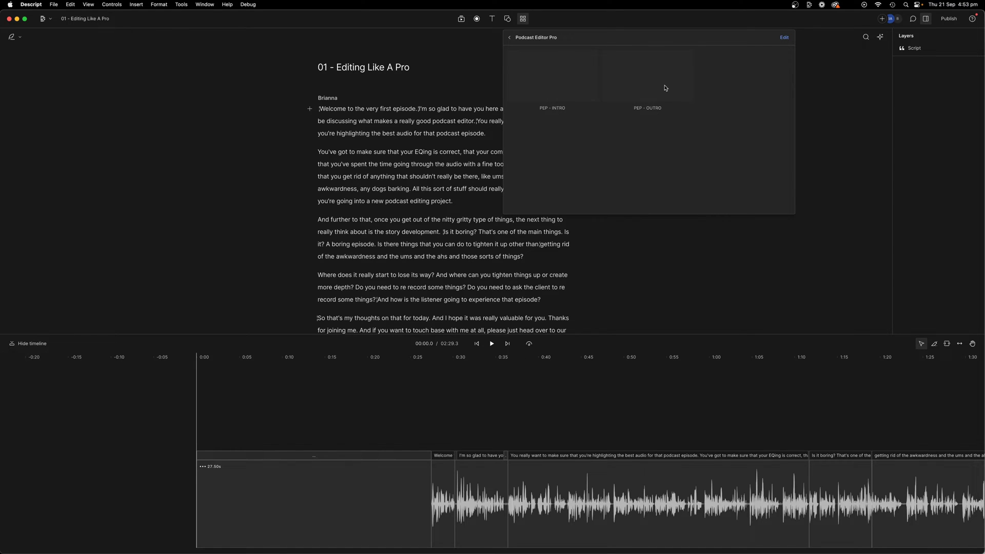
# Apply the PEP - INTRO template and select the new intro music clip
pyautogui.click(533, 74)
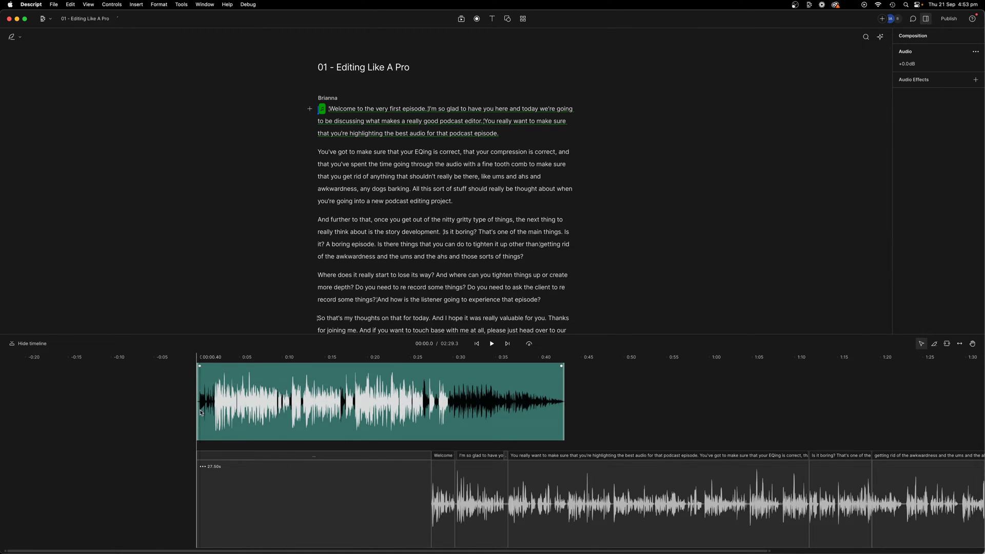
pyautogui.click(336, 408)
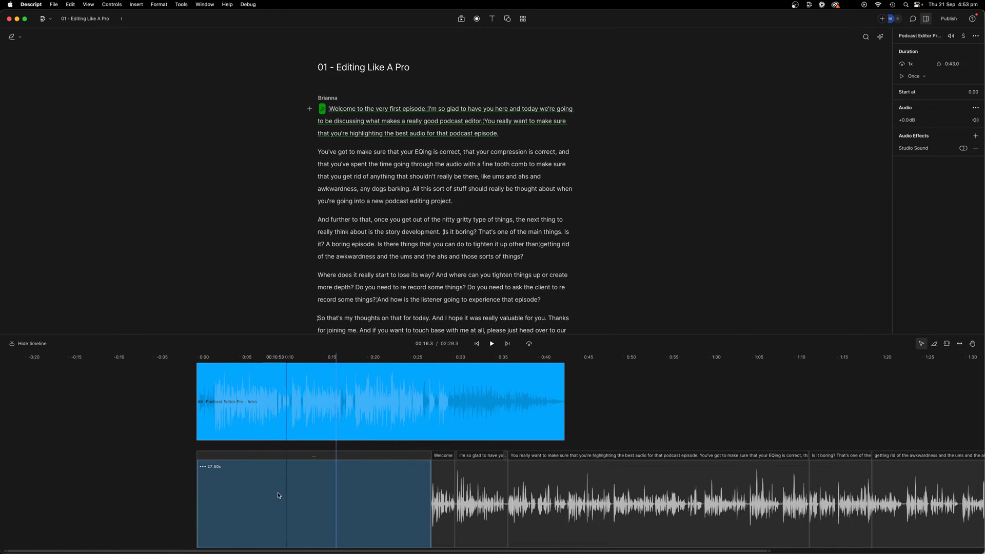
# Widen the opening gap to 38.44 seconds, playing back to check the intro timing
pyautogui.moveTo(431, 502); pyautogui.dragTo(512, 483)
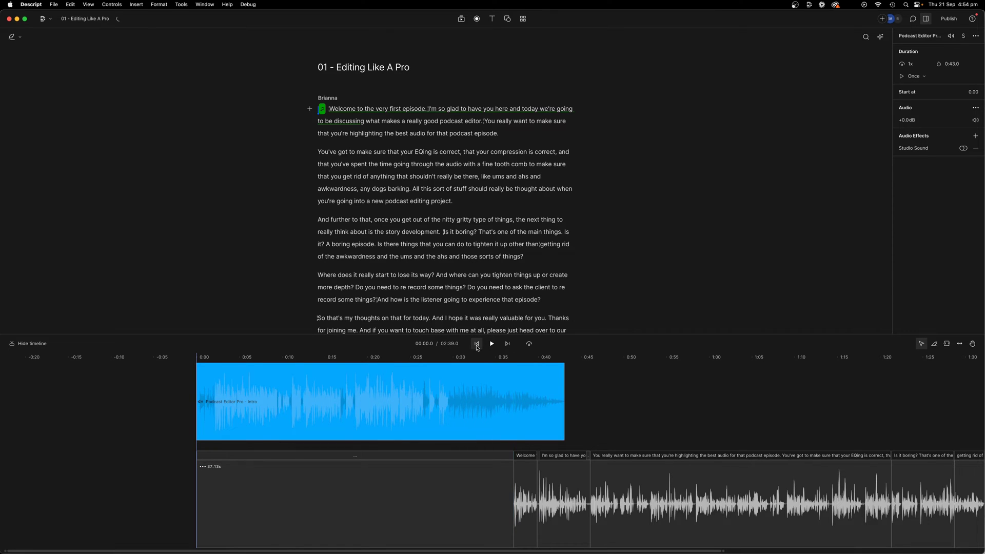
pyautogui.press('space')
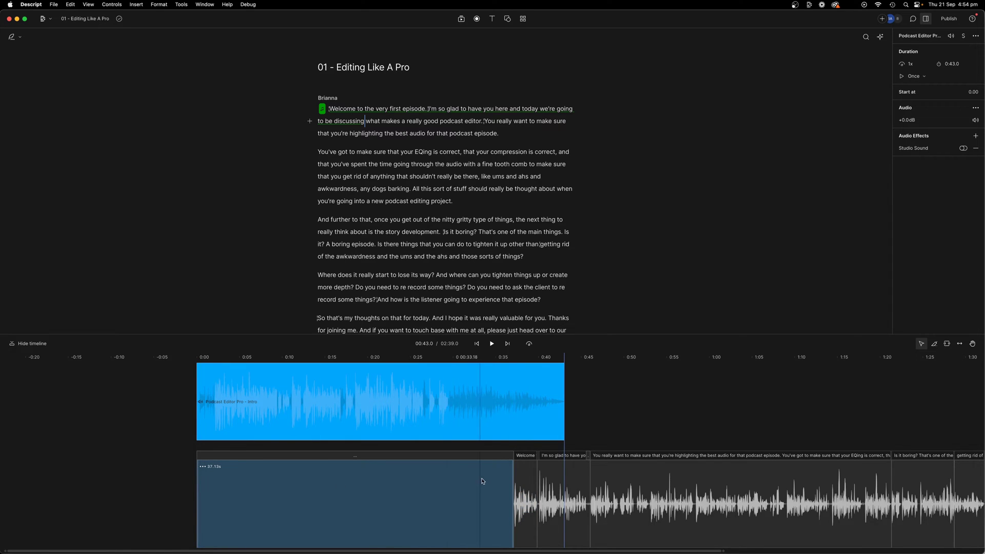
pyautogui.moveTo(512, 487); pyautogui.dragTo(527, 474)
pyautogui.scroll(-10, 424, 432)
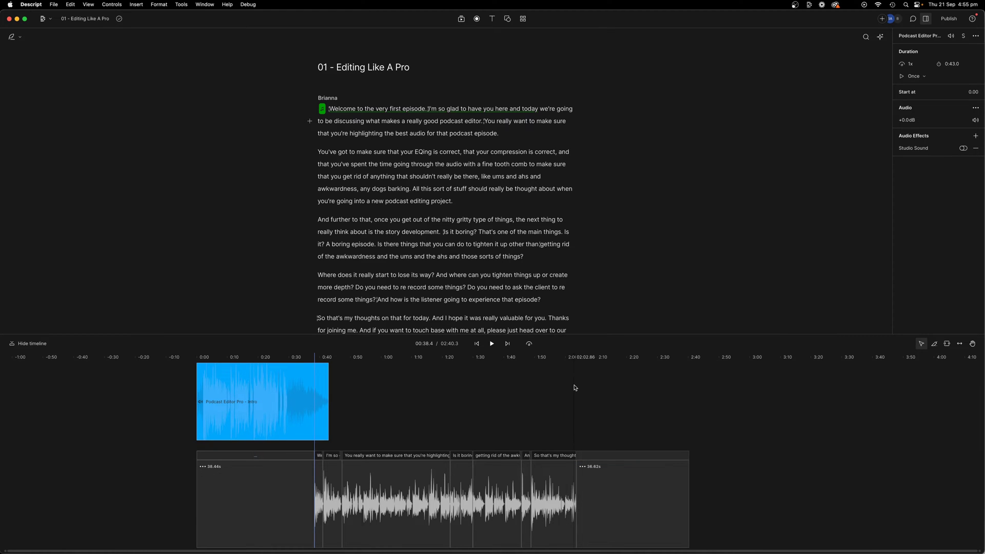
# Apply the PEP - OUTRO template near the episode's end
pyautogui.click(574, 387)
pyautogui.click(524, 18)
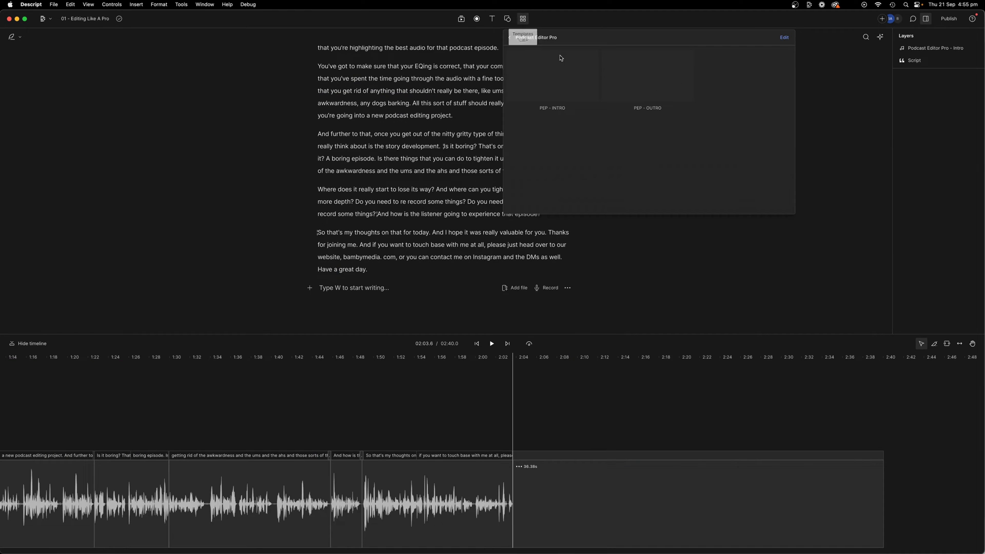
pyautogui.click(651, 95)
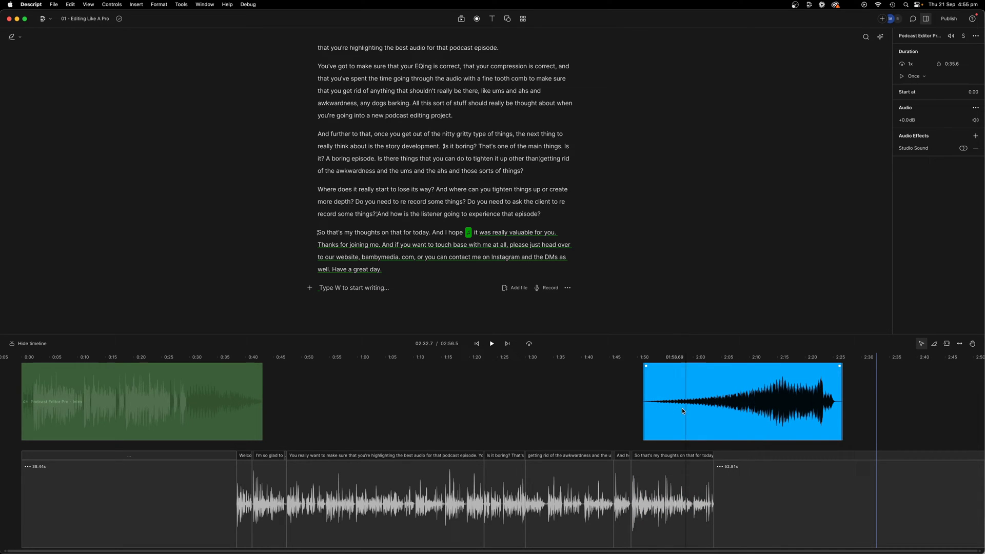
# Move the outro music to about 1:45 and trim the trailing gap to 17.02 seconds
pyautogui.moveTo(686, 413); pyautogui.dragTo(658, 414)
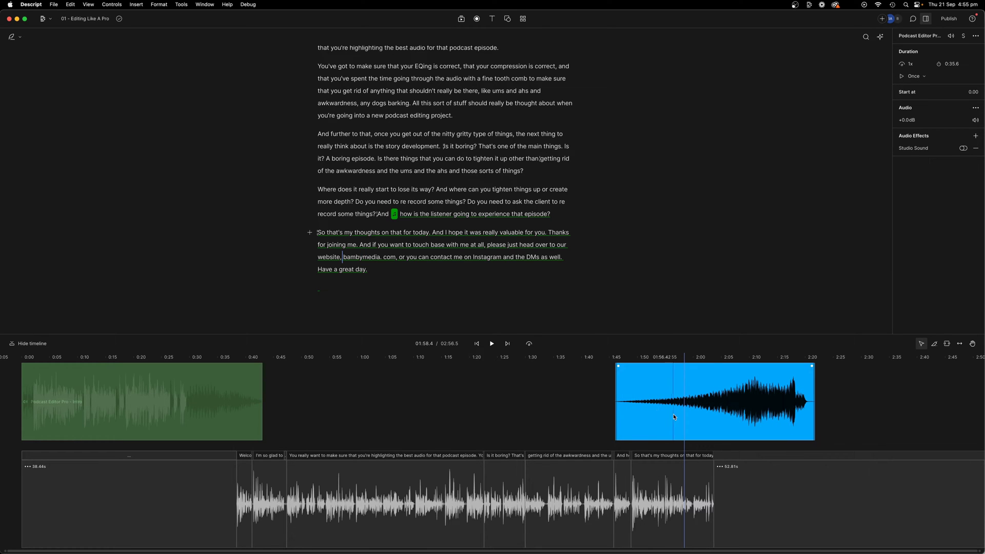
pyautogui.scroll(-3, 831, 485)
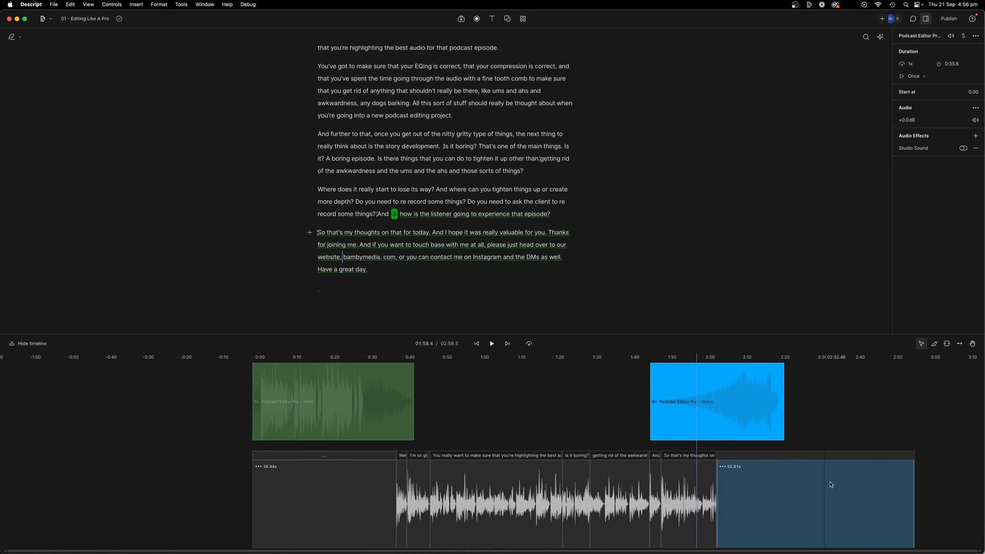
pyautogui.click(915, 502)
pyautogui.moveTo(914, 503); pyautogui.dragTo(780, 505)
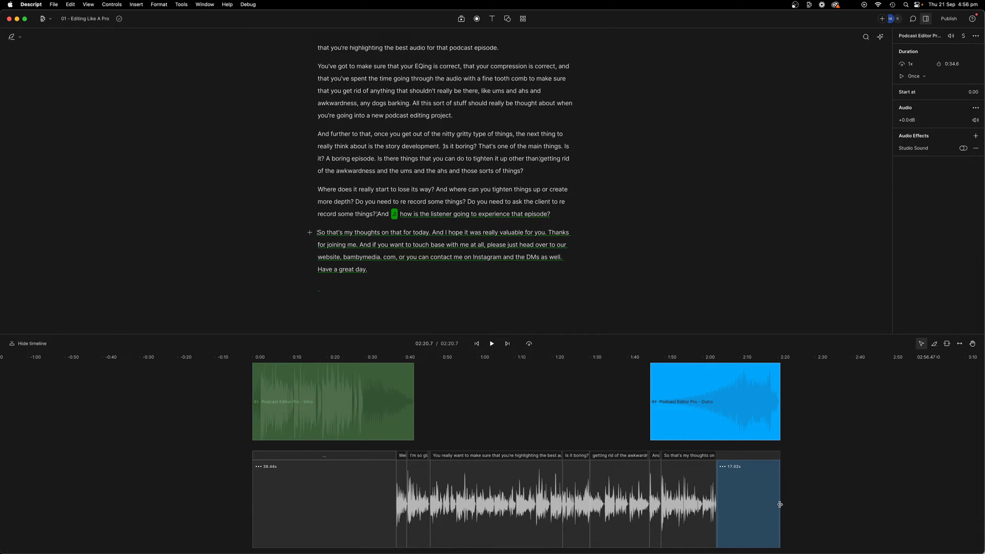
# Preview the ending and extend the trailing gap under the outro music
pyautogui.click(690, 360)
pyautogui.press('space')
pyautogui.scroll(5, 686, 382)
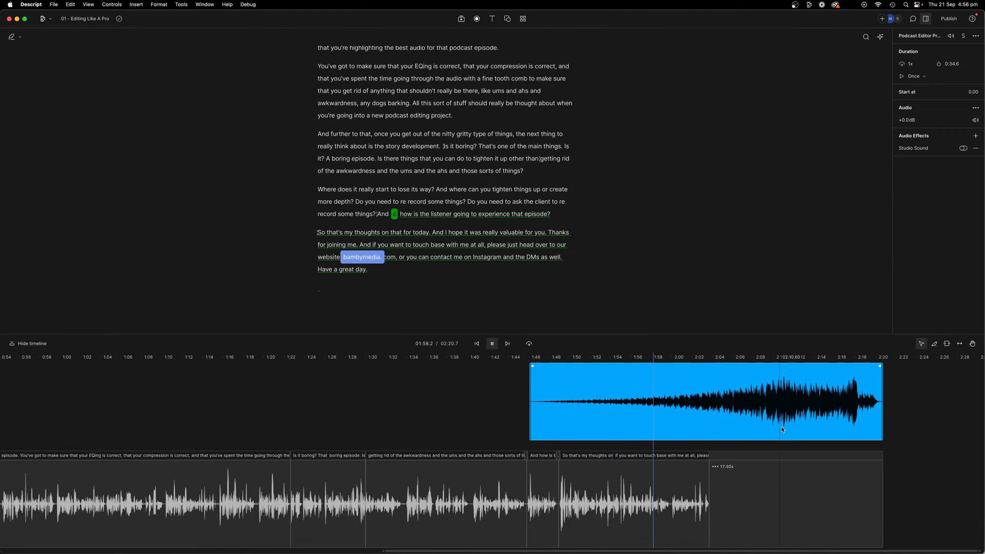
pyautogui.scroll(2, 633, 421)
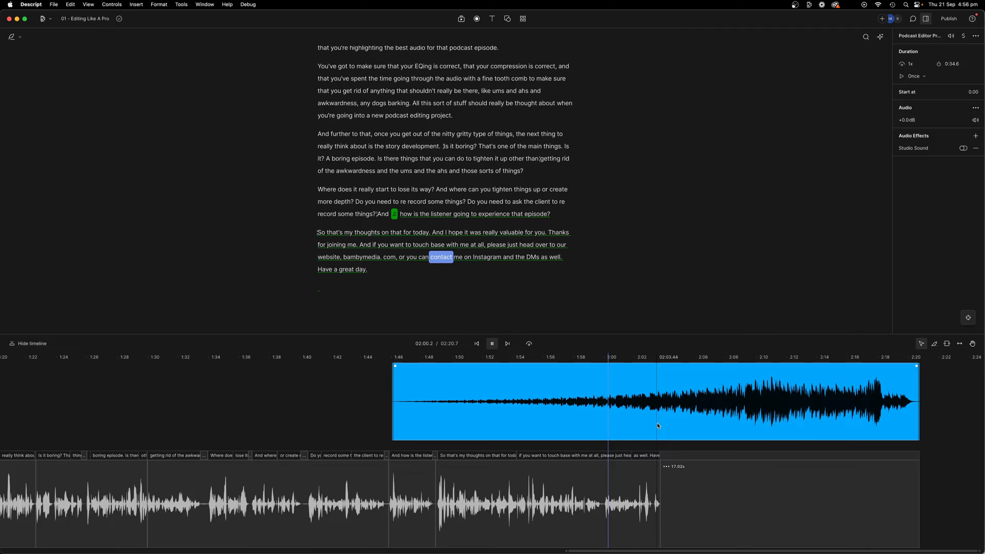
pyautogui.click(664, 493)
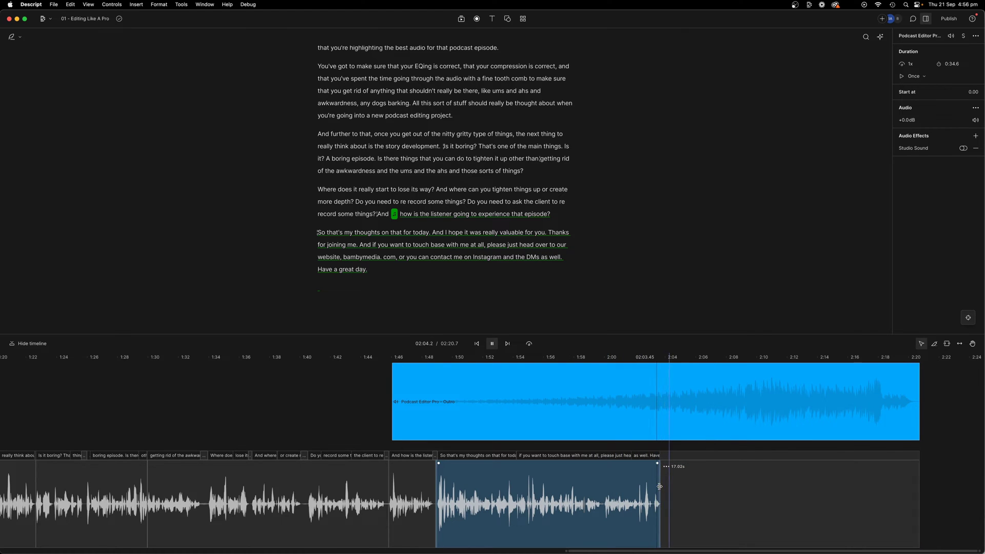
pyautogui.click(656, 434)
pyautogui.click(886, 508)
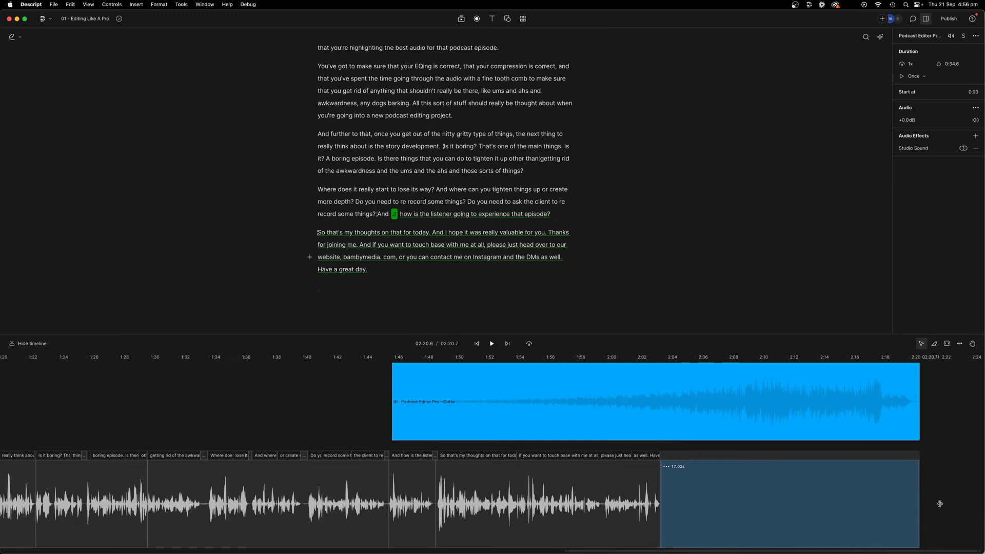
pyautogui.moveTo(919, 520); pyautogui.dragTo(978, 500)
# Preview the outro from about 2:02 and trim the gap slightly, ending at 2:23.9
pyautogui.click(721, 426)
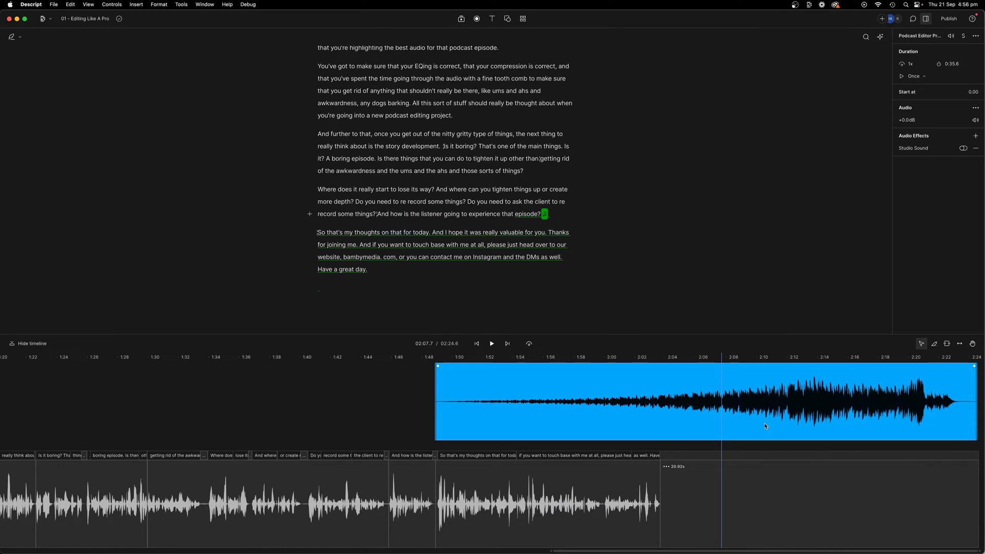
pyautogui.click(633, 385)
pyautogui.press('space')
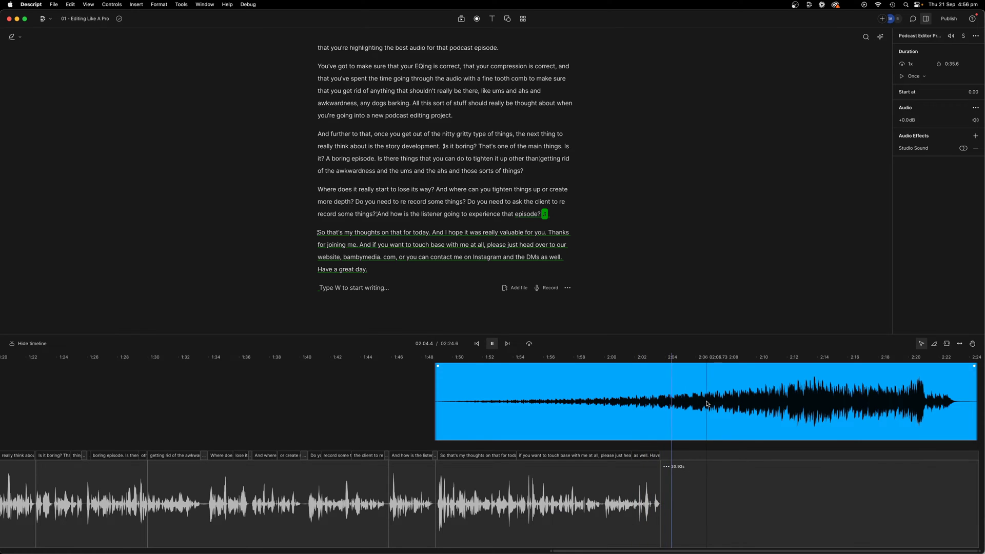
pyautogui.scroll(-3, 771, 420)
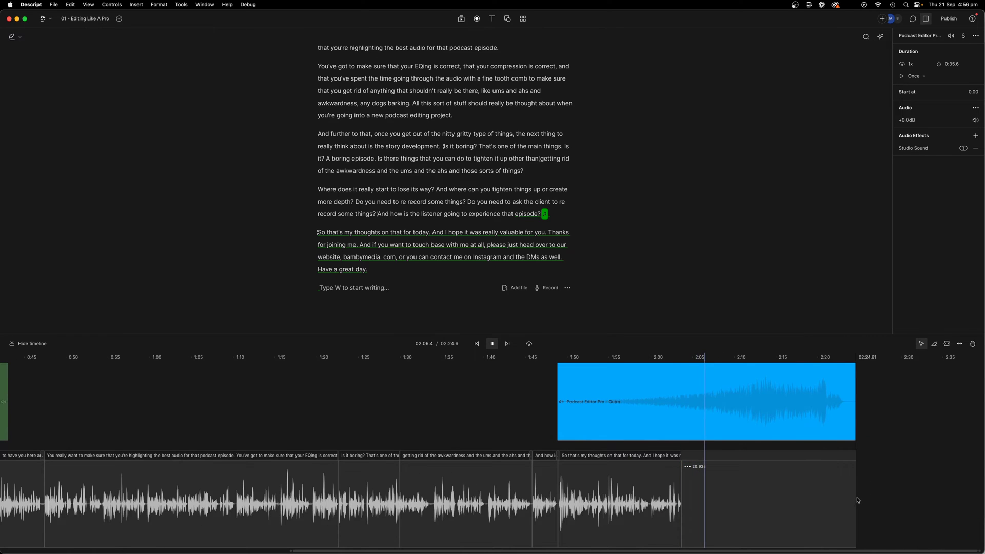
pyautogui.moveTo(856, 499); pyautogui.dragTo(851, 498)
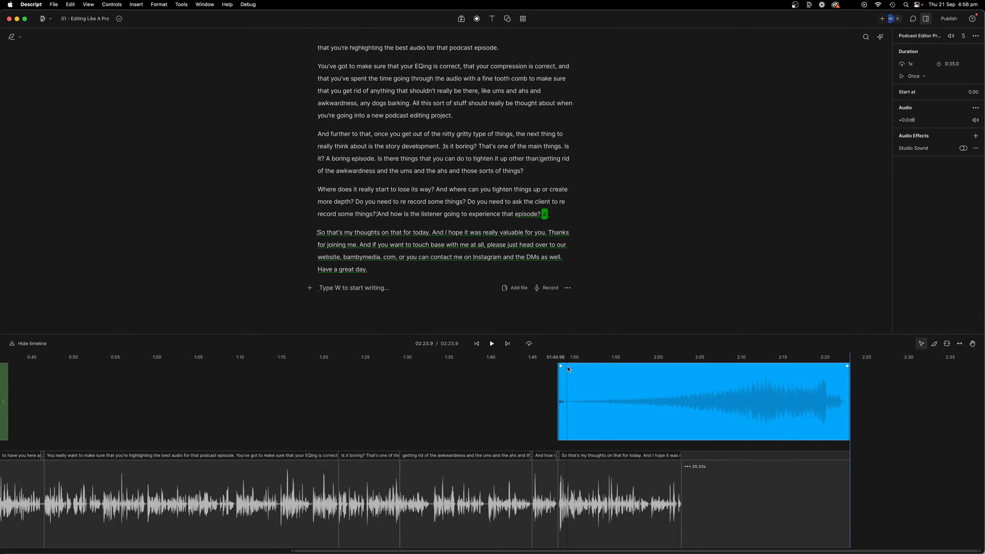
# Add a fade-in across the outro music, shift it earlier, and preview from 2:00
pyautogui.moveTo(562, 366); pyautogui.dragTo(829, 372)
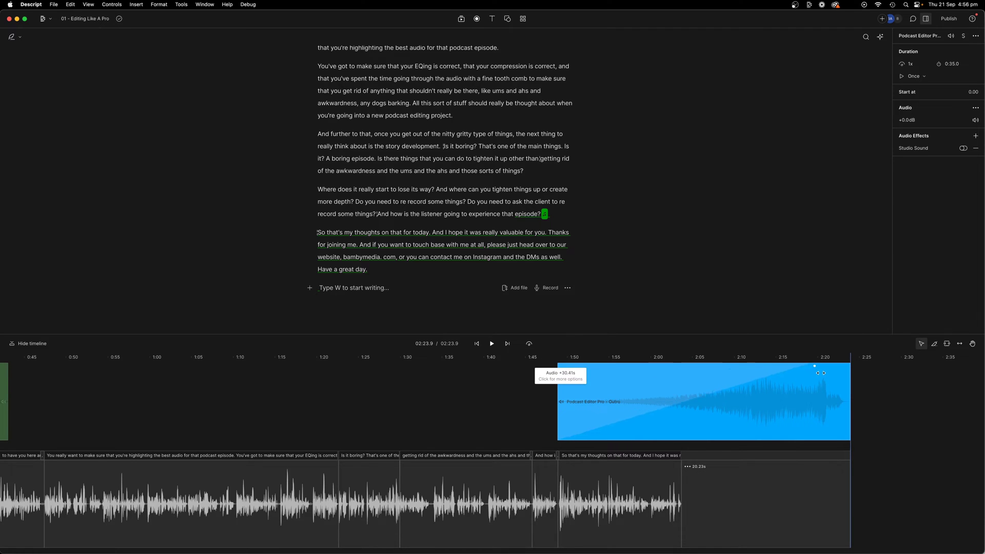
pyautogui.moveTo(728, 370)
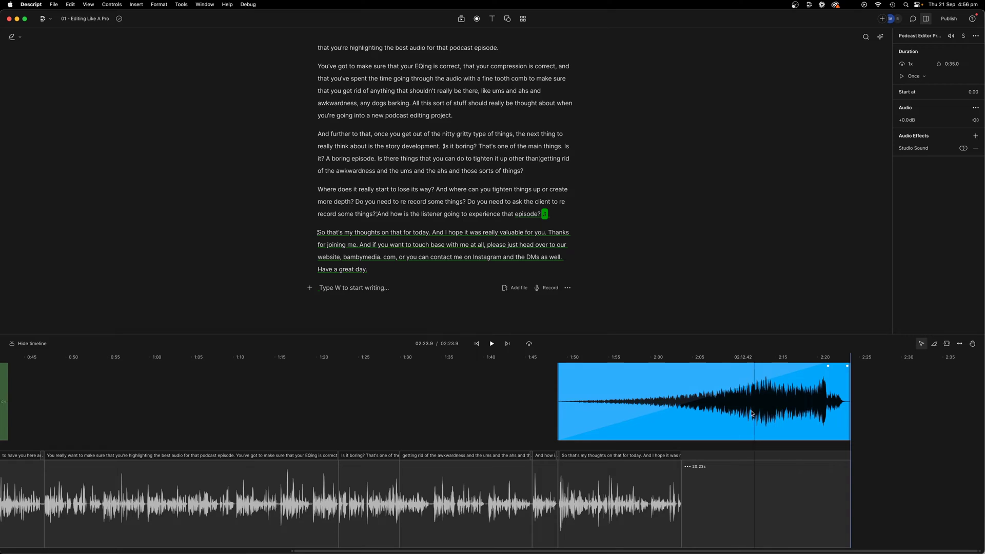
pyautogui.moveTo(752, 415); pyautogui.dragTo(652, 415)
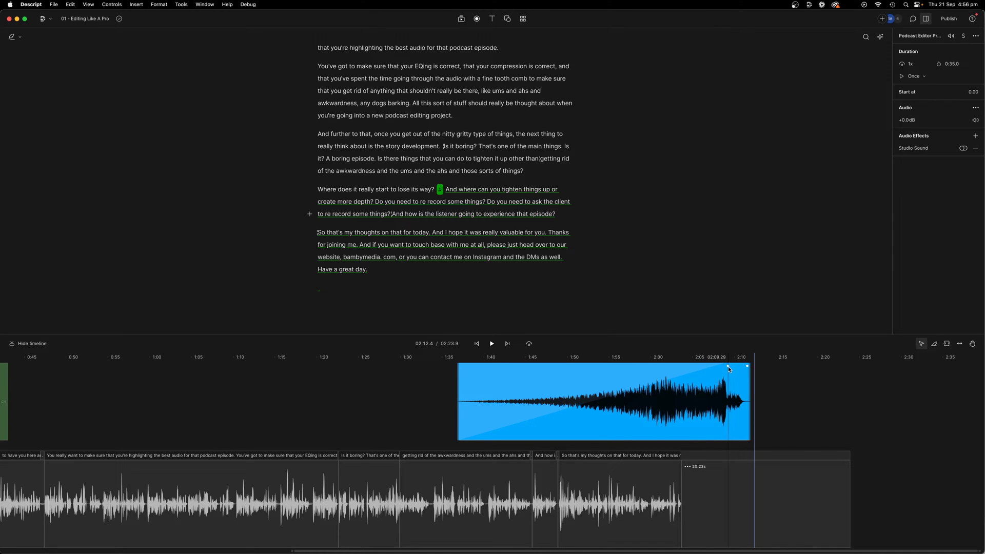
pyautogui.moveTo(728, 368)
pyautogui.mouseDown()
pyautogui.moveTo(666, 366)
pyautogui.moveTo(730, 367)
pyautogui.mouseUp()
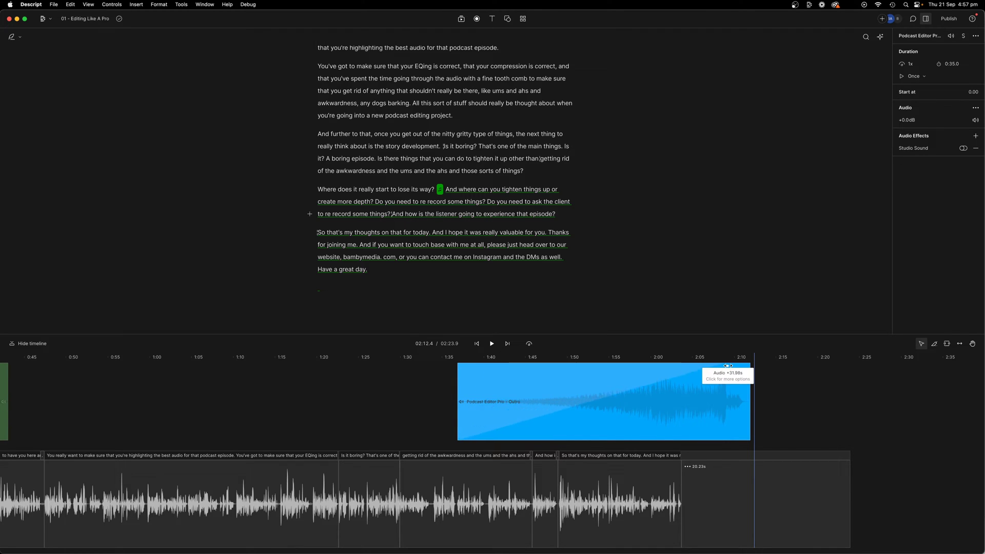
pyautogui.click(651, 373)
pyautogui.press('space')
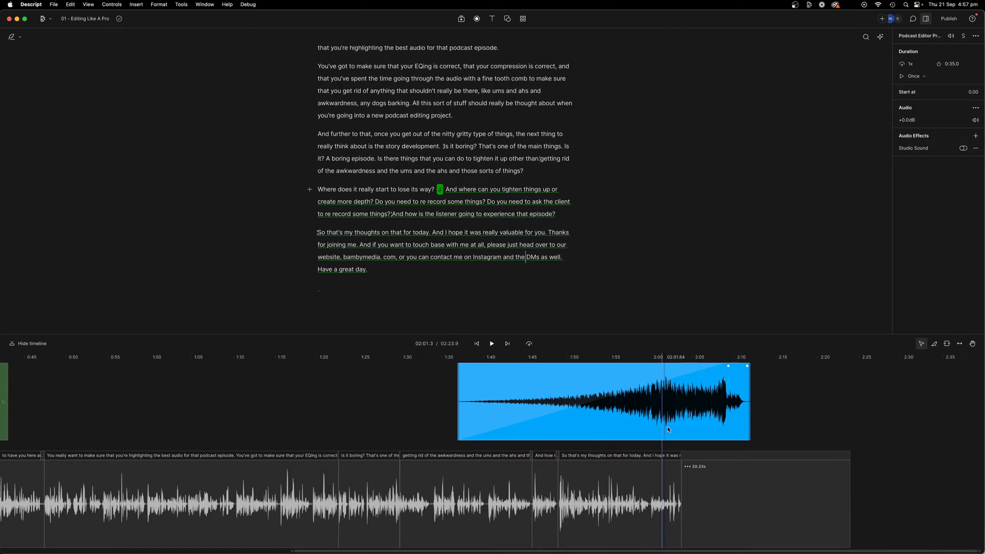
# Nudge the outro later and trim the trailing gap to 13.68 seconds
pyautogui.moveTo(678, 427); pyautogui.dragTo(709, 425)
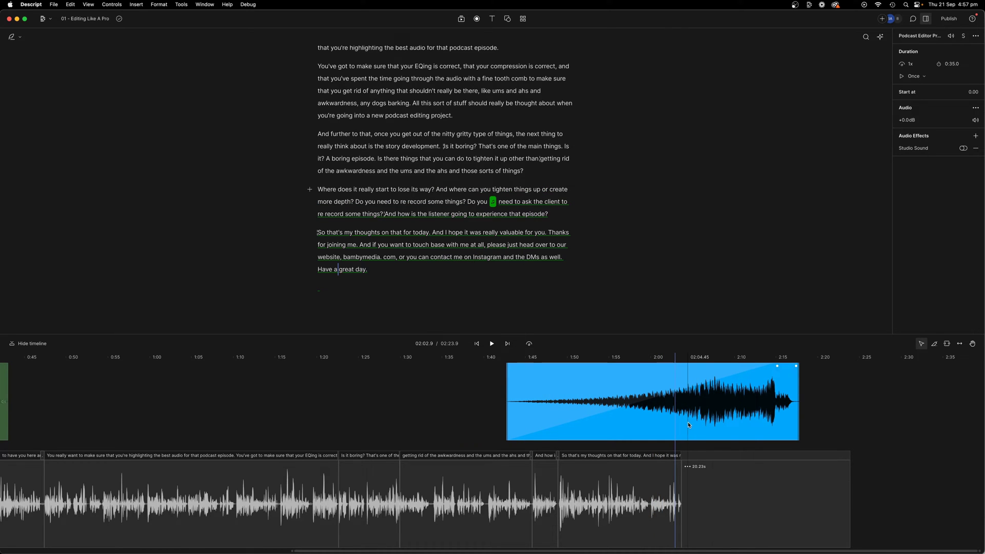
pyautogui.click(654, 375)
pyautogui.press('space')
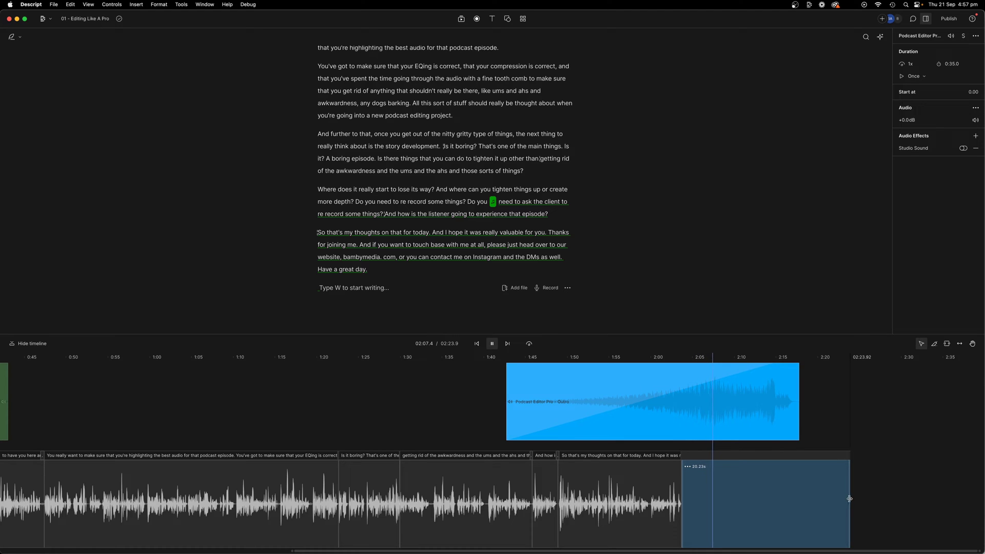
pyautogui.moveTo(851, 500); pyautogui.dragTo(795, 498)
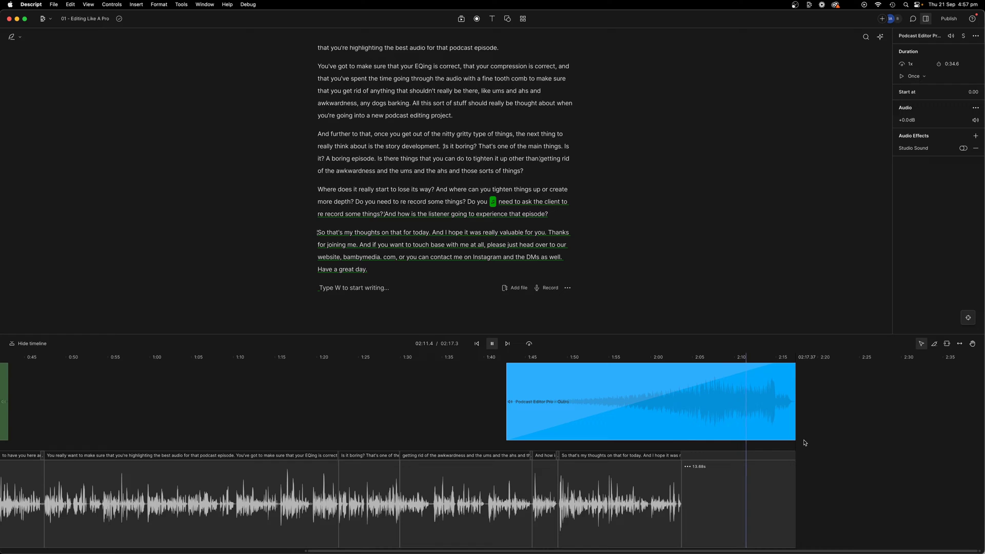
# Stop playback and zoom to fit the whole 2:17.3 episode on the timeline
pyautogui.press('space')
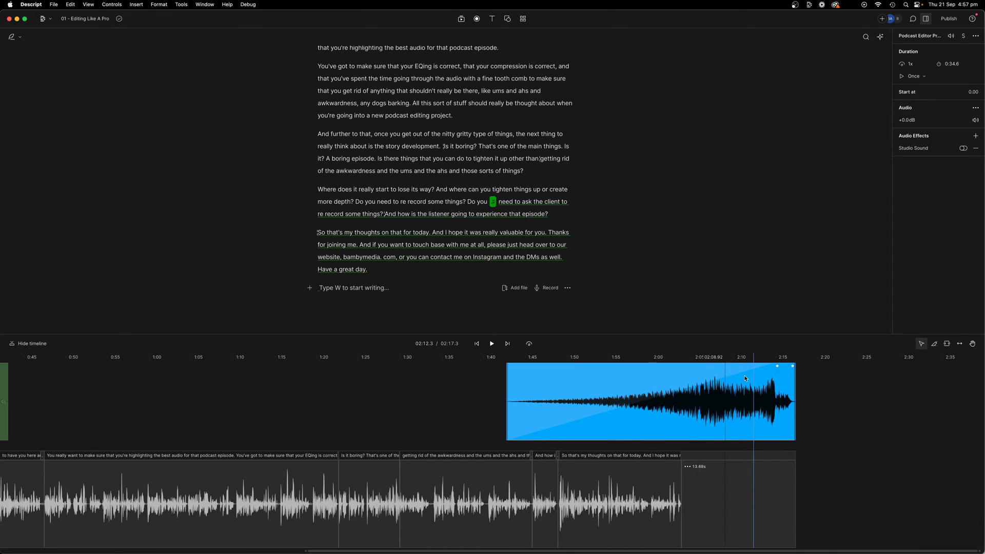
pyautogui.hotkey('shift', 'z')
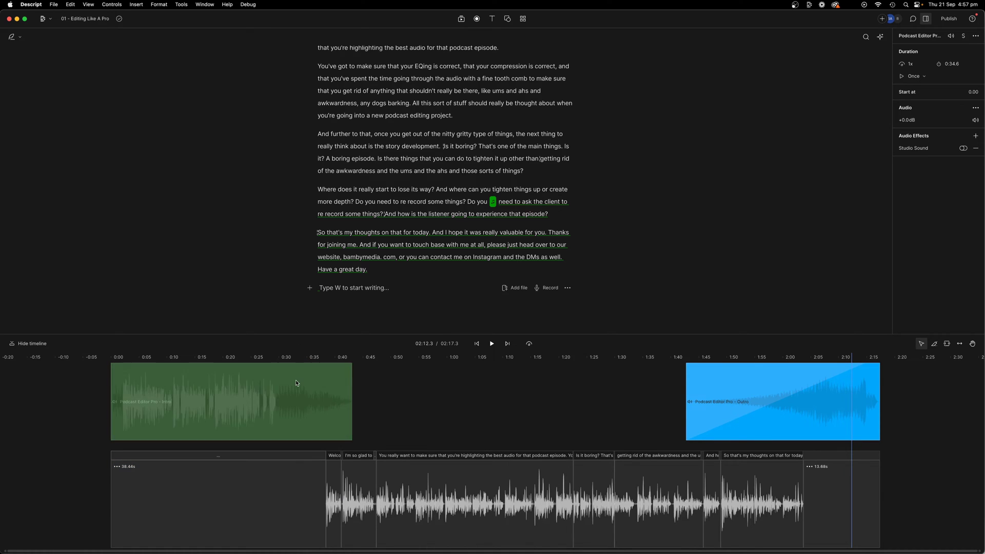
pyautogui.click(358, 463)
pyautogui.press('Escape')
pyautogui.click(306, 404)
pyautogui.moveTo(231, 402)
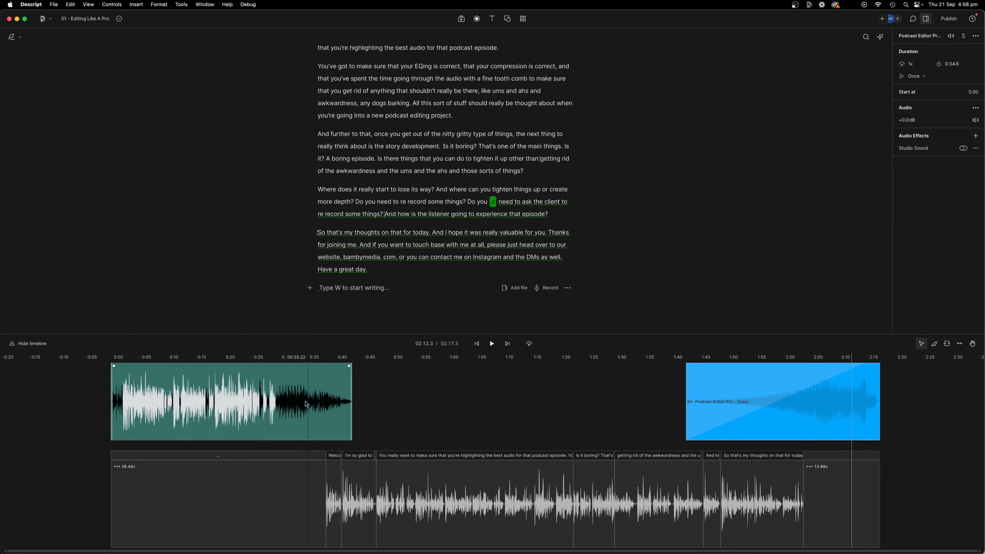
pyautogui.click(877, 417)
pyautogui.click(809, 407)
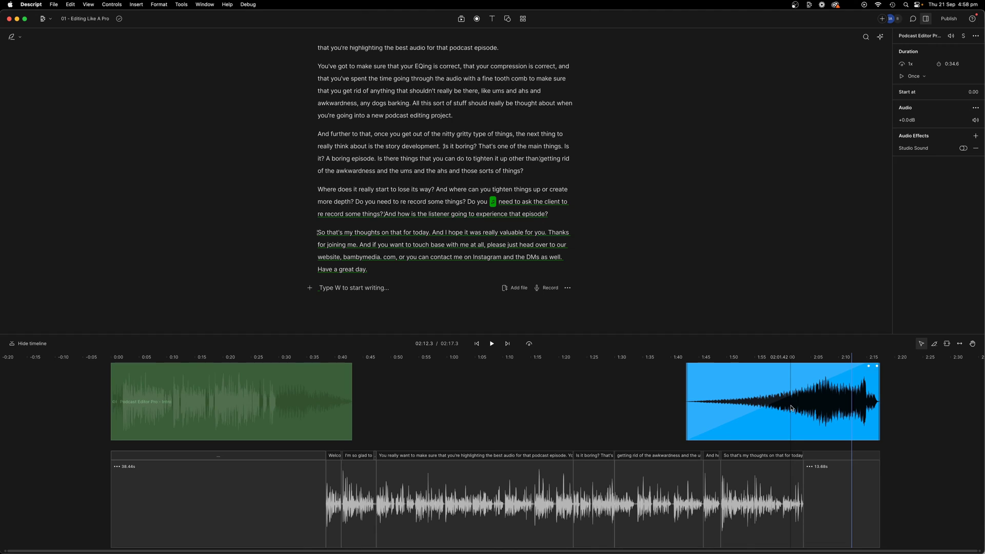